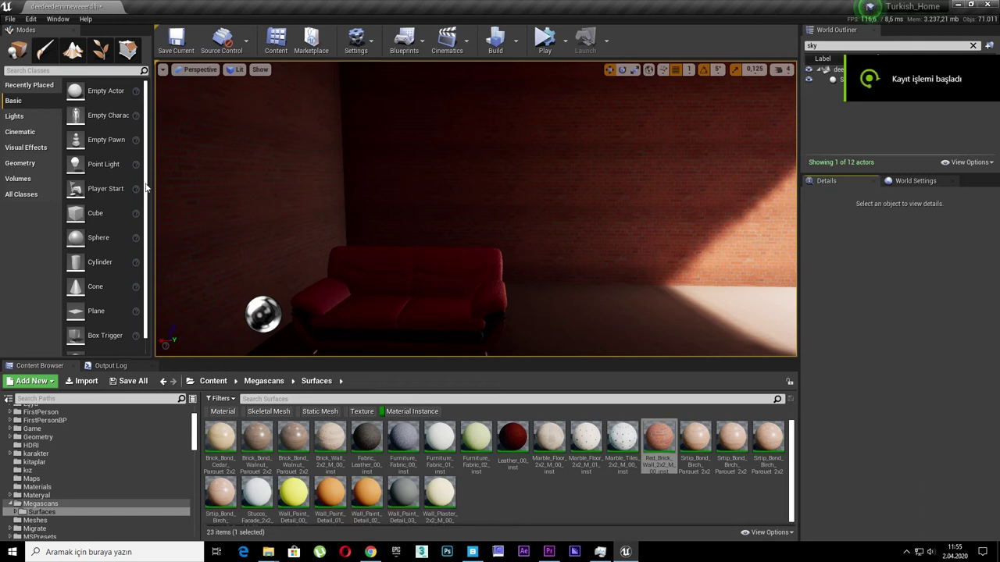
- Place a point light in the room, raise it high on the wall and shift it sideways
left_click_drag(102, 164, 554, 342)
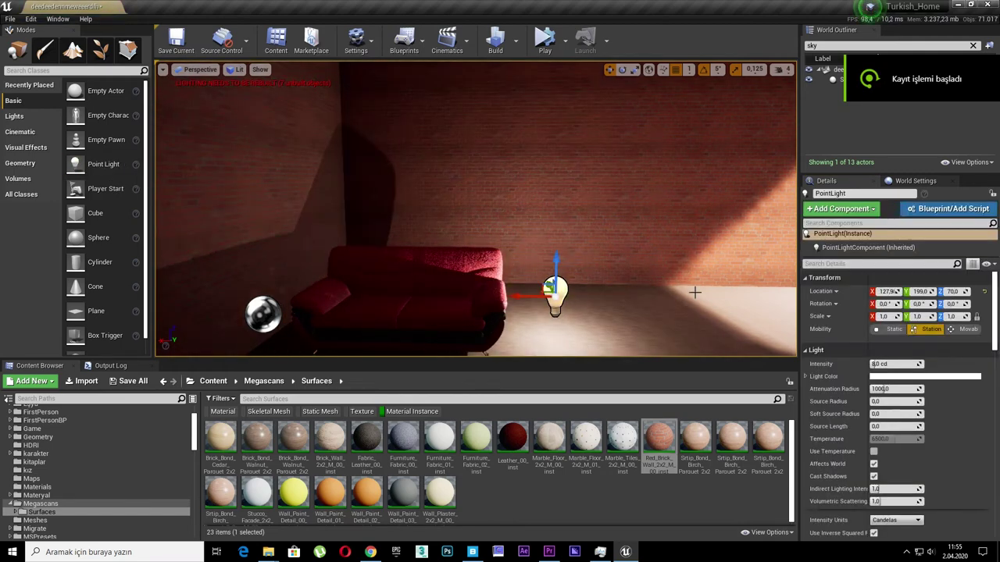
left_click_drag(555, 261, 576, 104)
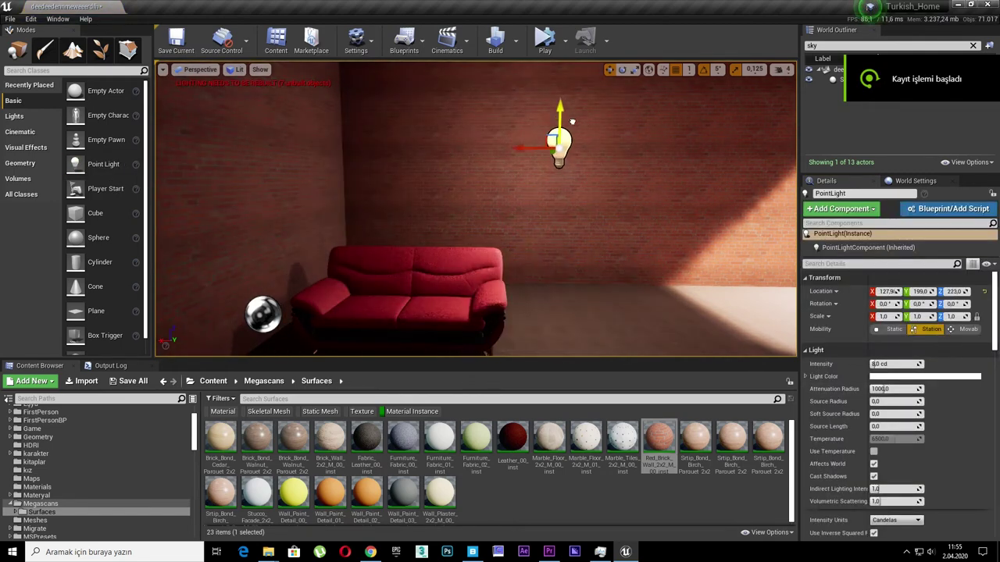
mouse_move(476, 209)
right_mouse_down()
mouse_move(438, 219)
mouse_move(549, 165)
right_mouse_up()
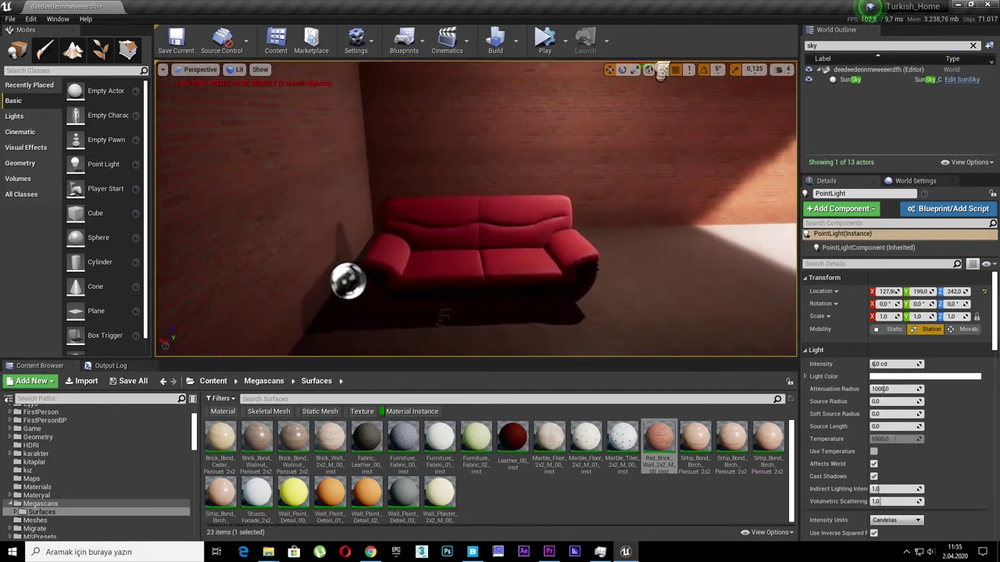
left_click_drag(542, 158, 404, 178)
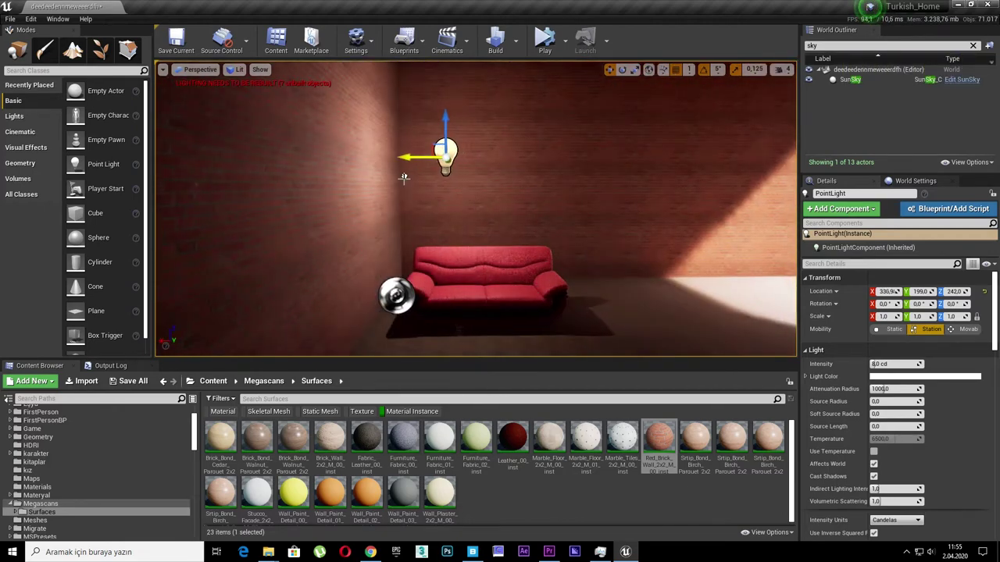
- Slide the red sofa to Y 303 and rotate it to 90 degrees about Z
left_click(466, 314)
left_click_drag(450, 318, 511, 312)
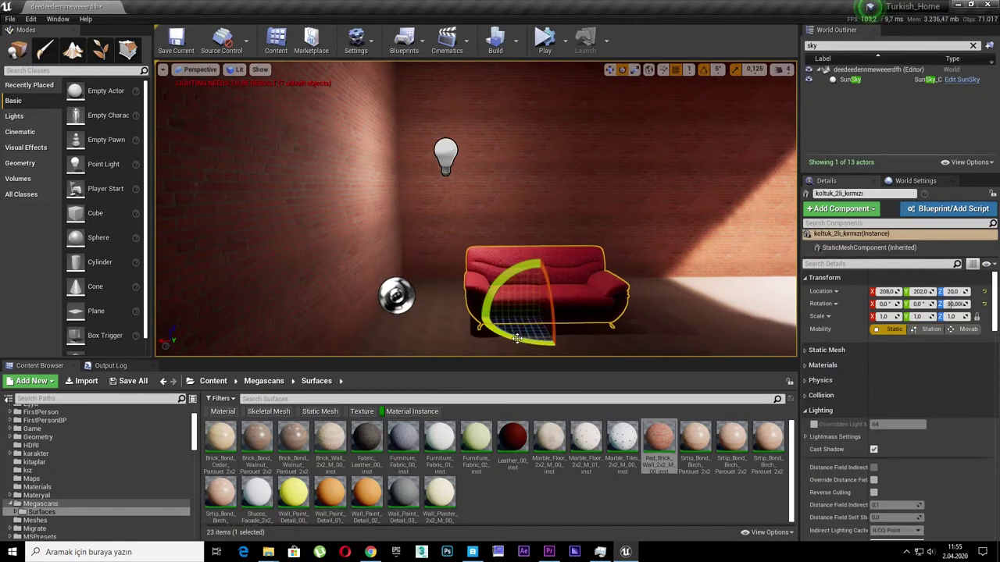
left_click_drag(517, 344, 438, 343)
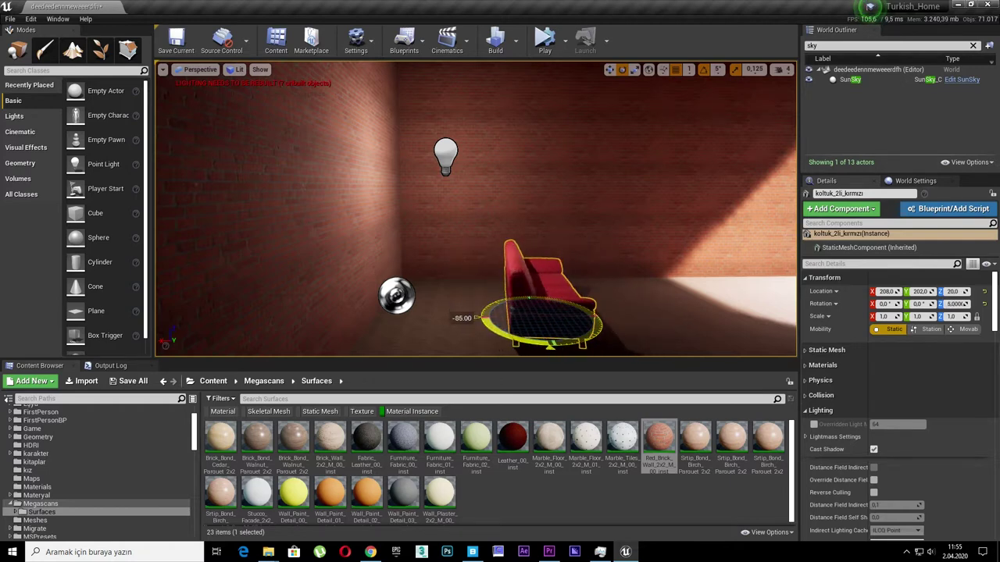
mouse_move(437, 344)
left_mouse_down()
mouse_move(592, 344)
mouse_move(518, 340)
mouse_move(577, 291)
mouse_move(626, 273)
left_mouse_up()
key("w")
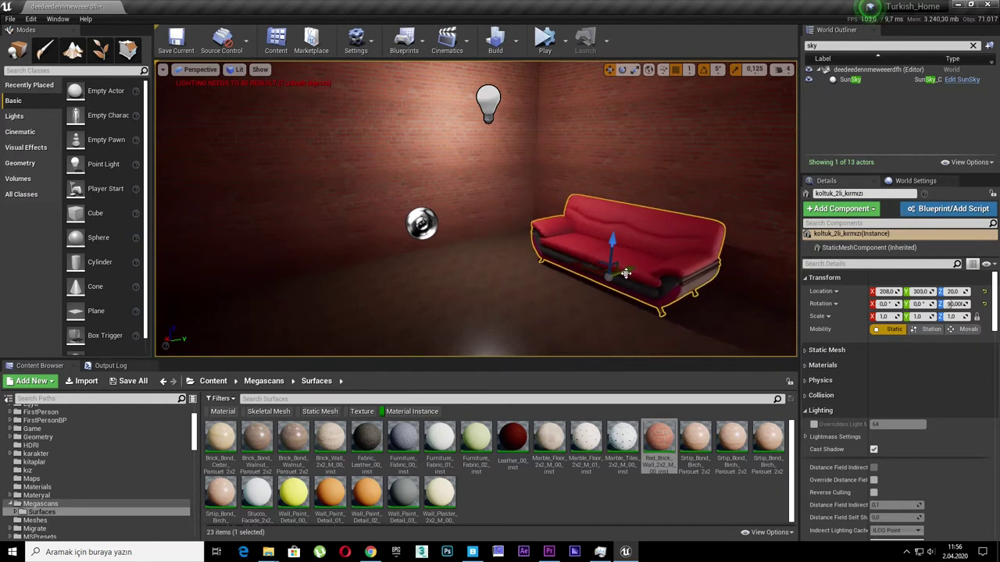
- Lower the point light down the wall and shift it to the left
left_click(488, 92)
left_click_drag(489, 92, 482, 104)
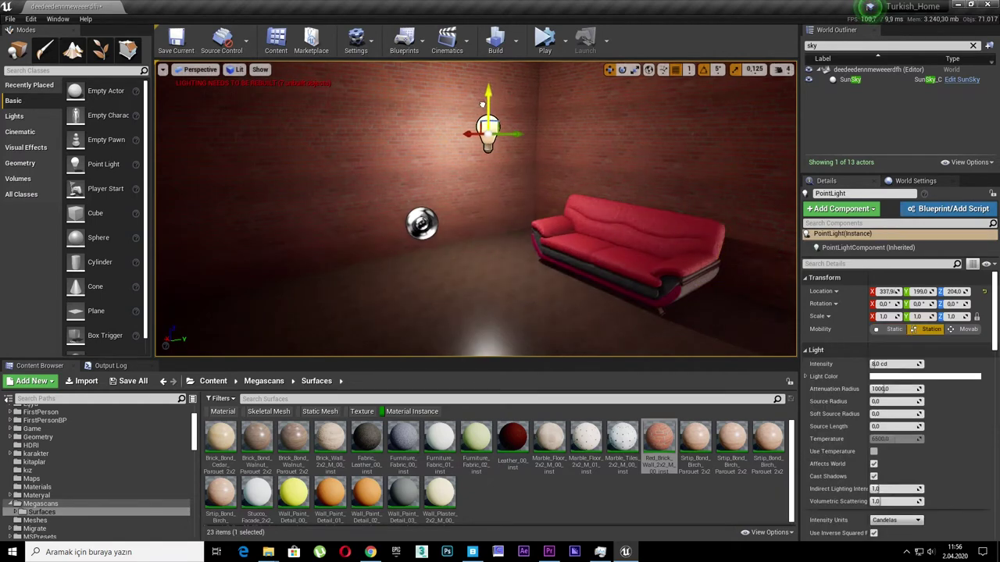
left_click_drag(516, 141, 464, 142)
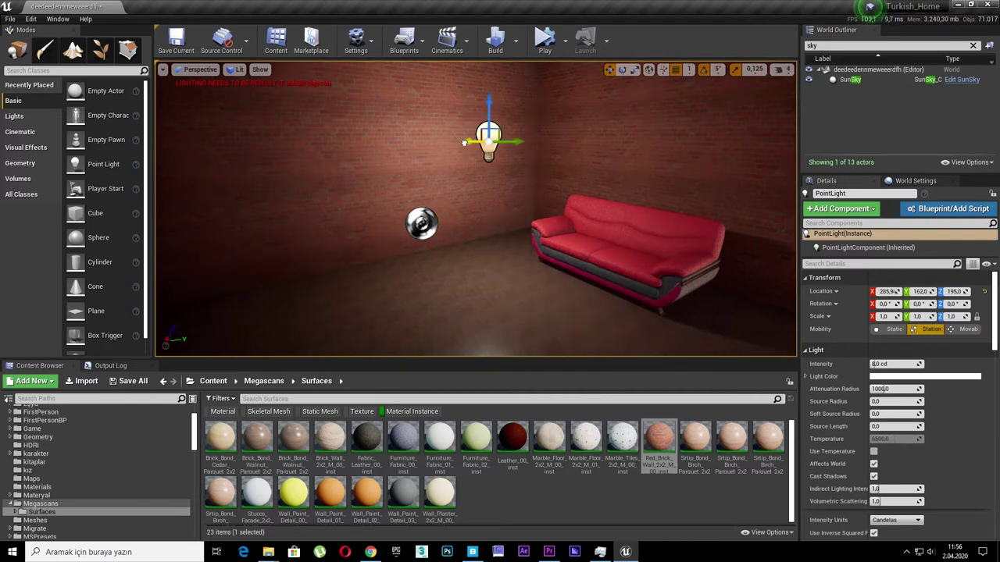
- Run Build Lighting Only, then bring up the World Settings panel
left_click(514, 50)
left_click(564, 70)
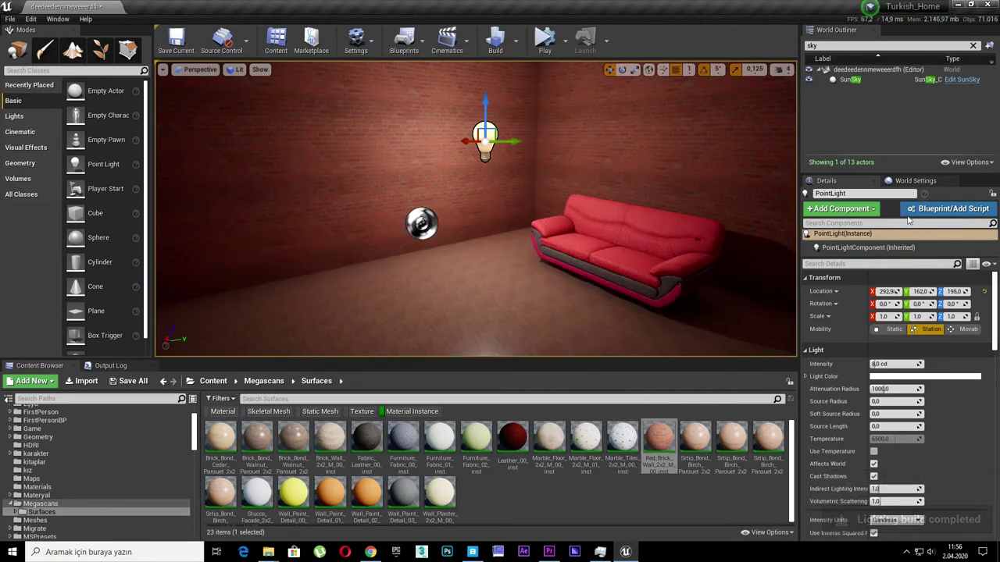
left_click(915, 181)
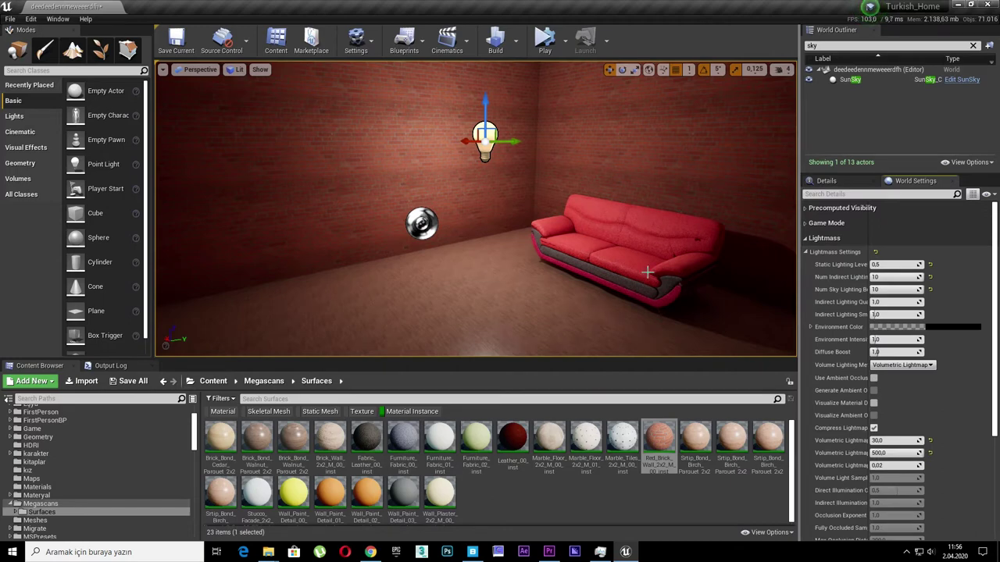
mouse_move(704, 313)
right_mouse_down()
mouse_move(547, 305)
mouse_move(453, 234)
right_mouse_up()
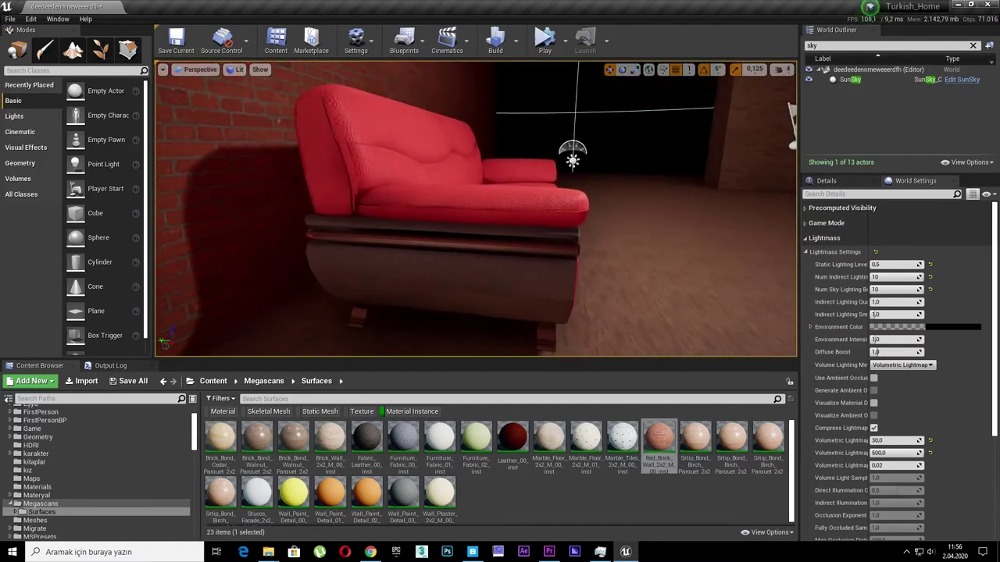
- Browse the Content, Materyal, Maps, FirstPerson and FirstPersonBP folders in the Content Browser
left_click(214, 382)
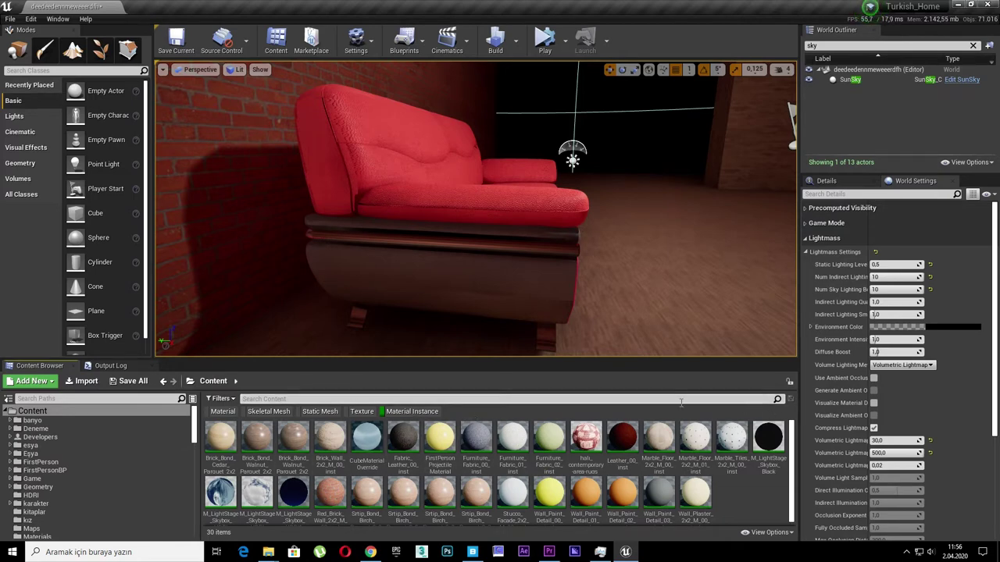
scroll(80, 468, "down", 5)
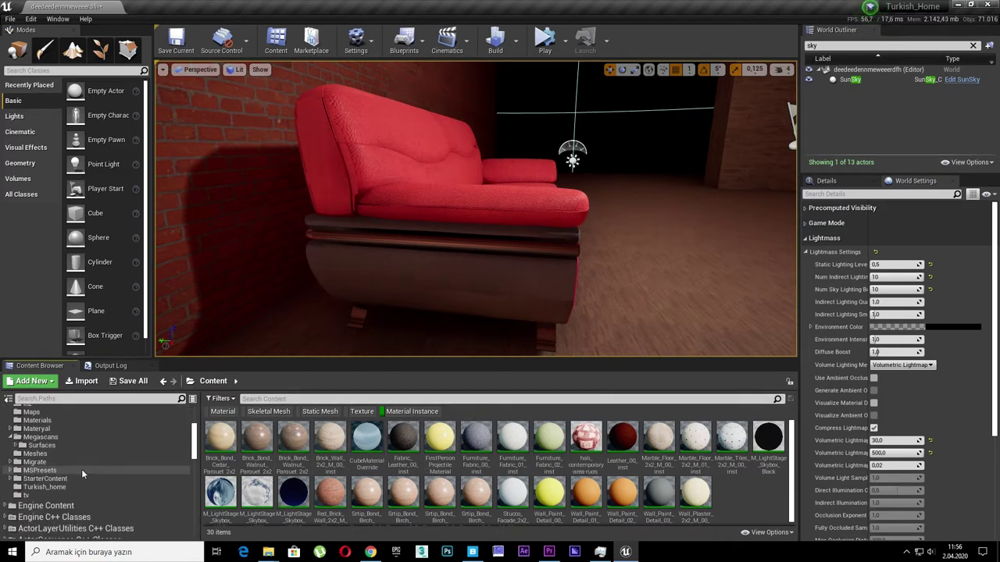
left_click(35, 429)
scroll(68, 448, "up", 2)
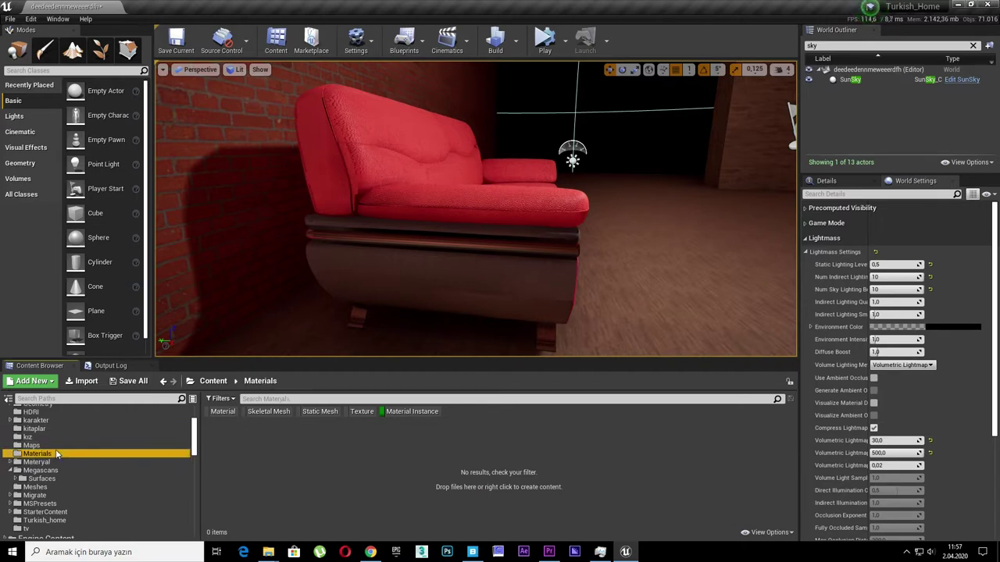
left_click(55, 447)
scroll(63, 446, "up", 3)
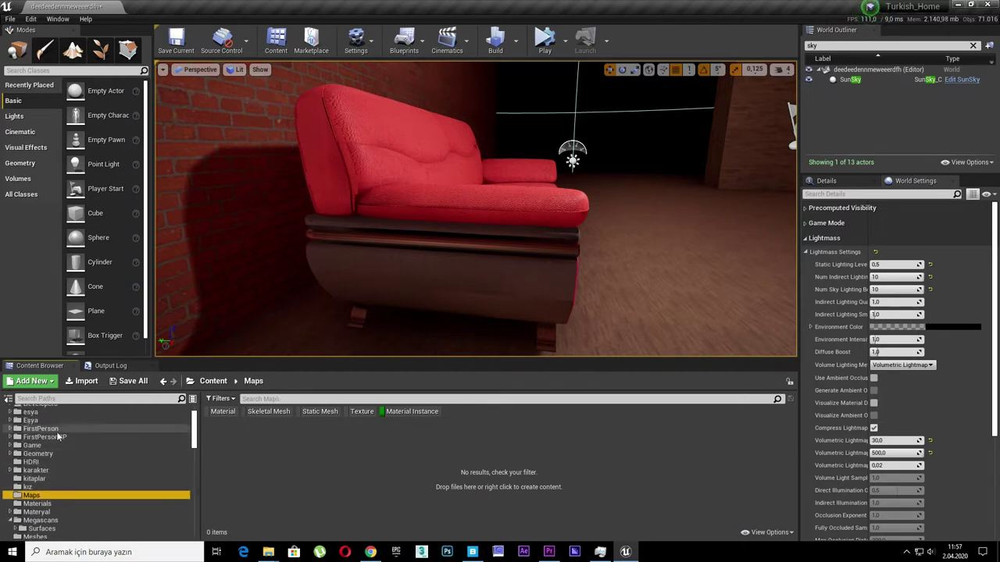
left_click(47, 429)
left_click(57, 437)
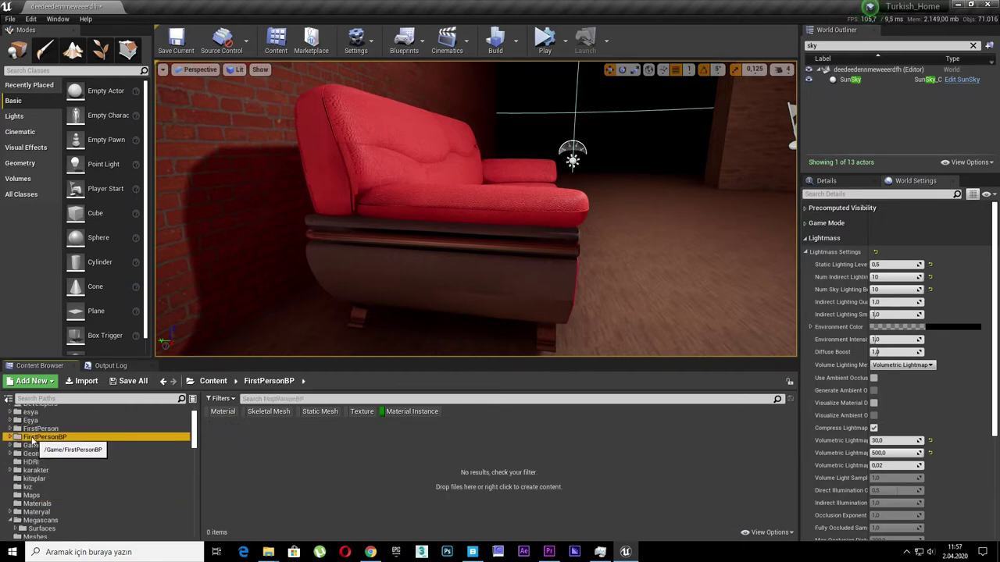
left_click(36, 453)
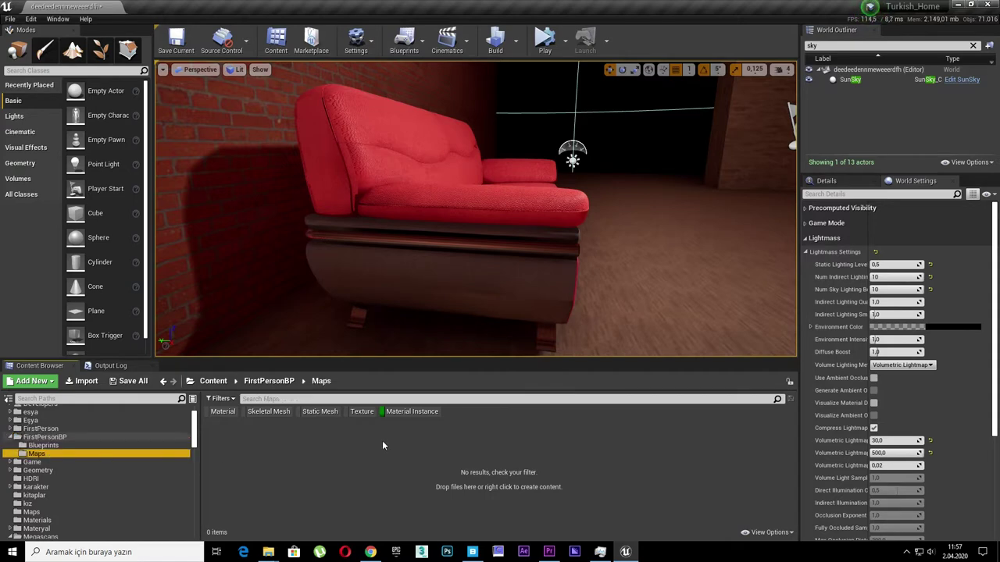
- Swap the material-instance filter for the Material filter and list all materials from Content root
left_click(398, 413)
left_click(223, 415)
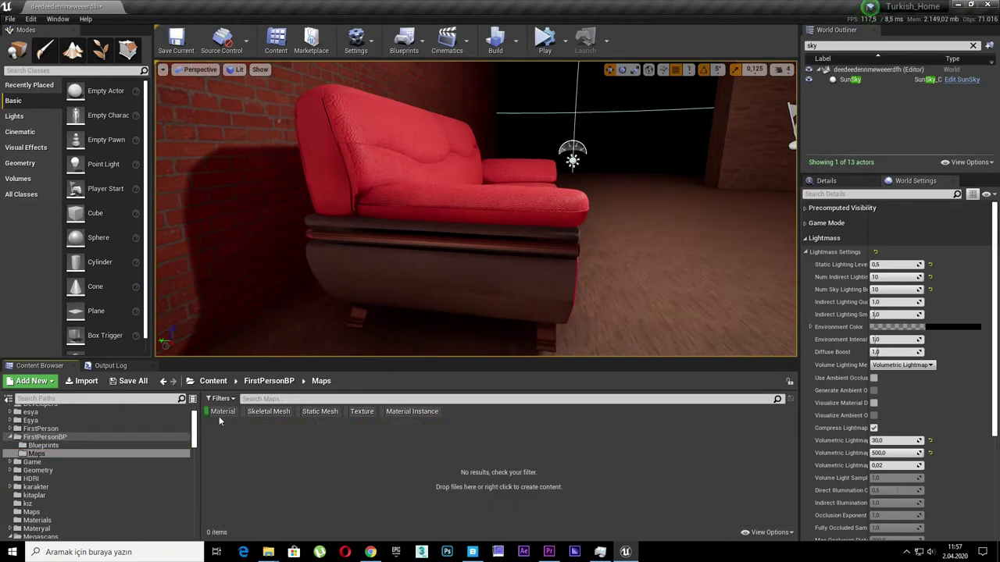
left_click(48, 436)
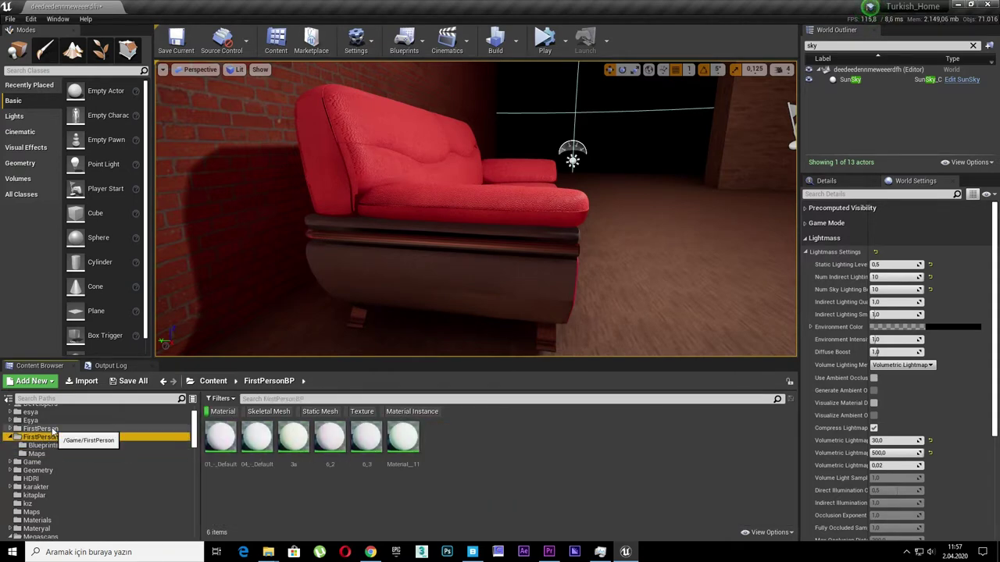
left_click(41, 429)
scroll(84, 434, "up", 3)
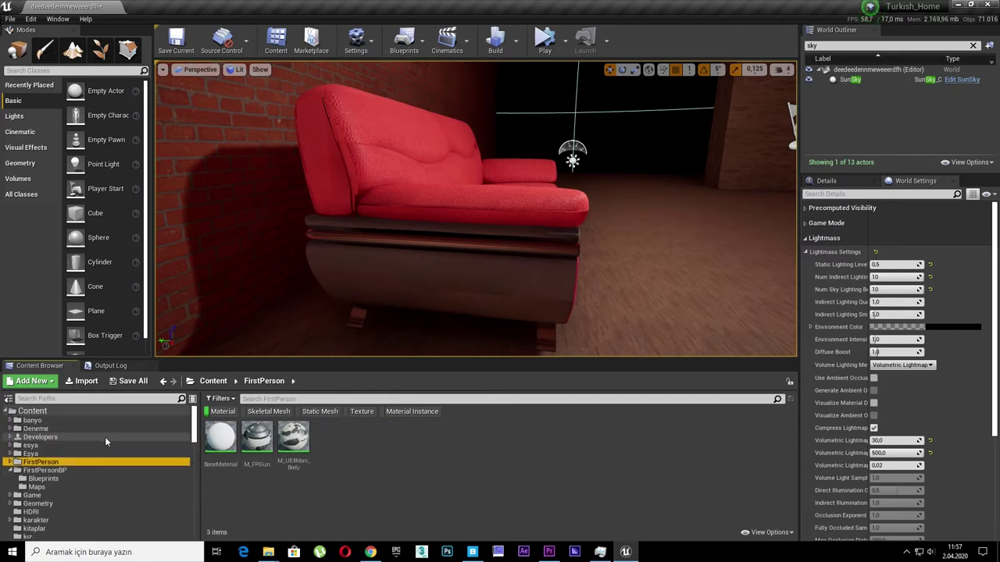
left_click(53, 414)
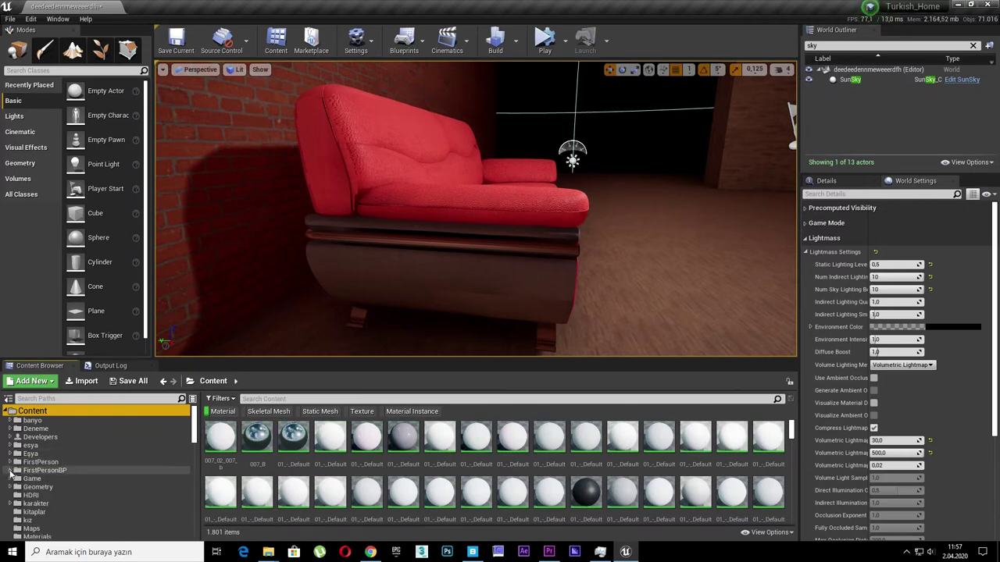
- Check the Materyal and Materials folders, then search Content for wall and select M_Basic_Wall
scroll(59, 471, "down", 3)
left_click(60, 479)
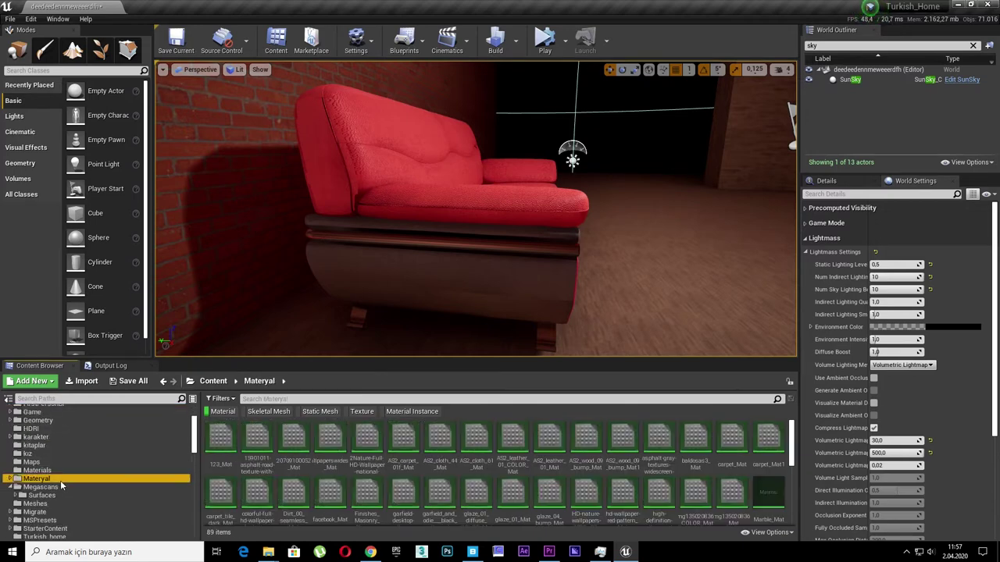
left_click(56, 471)
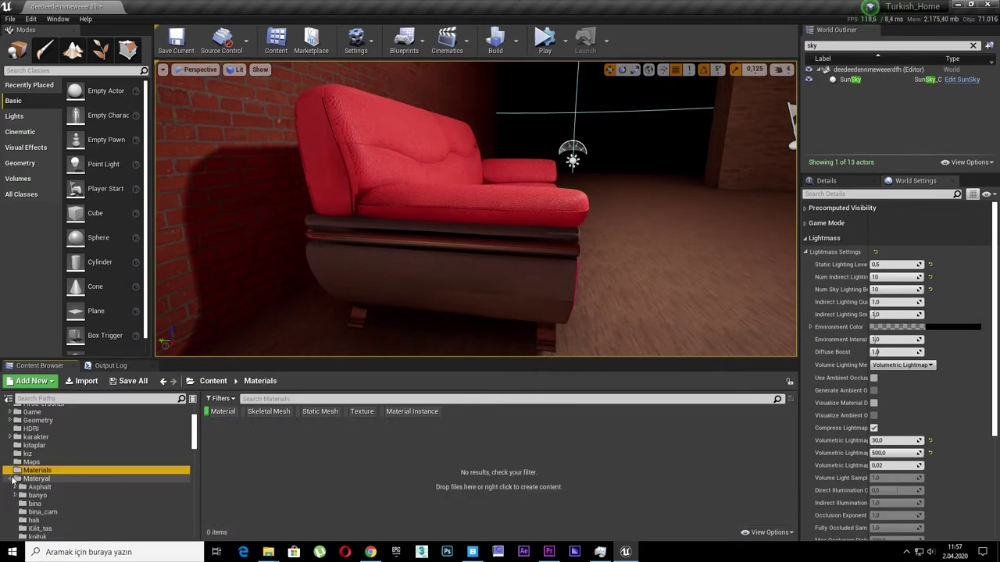
scroll(16, 479, "down", 2)
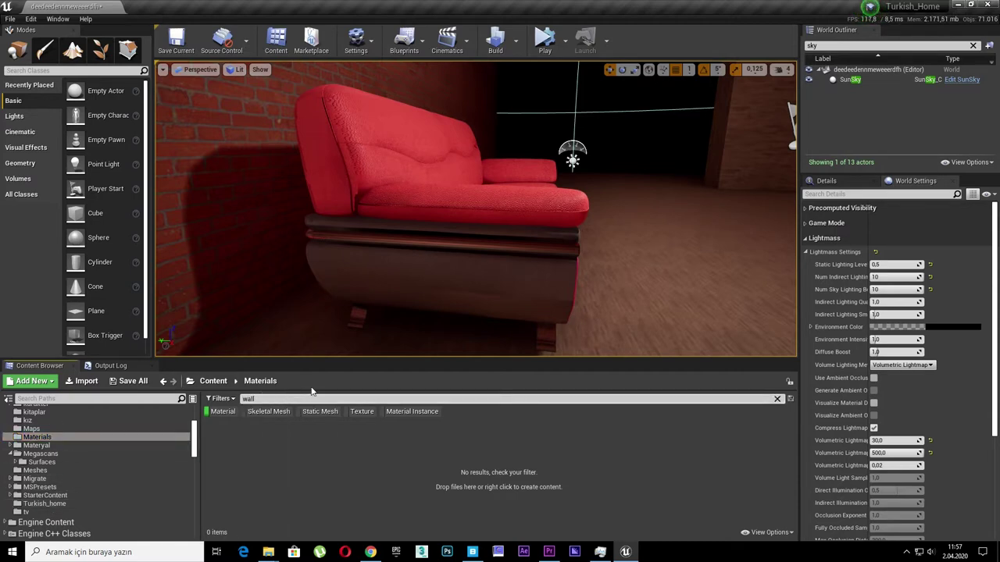
scroll(79, 453, "up", 5)
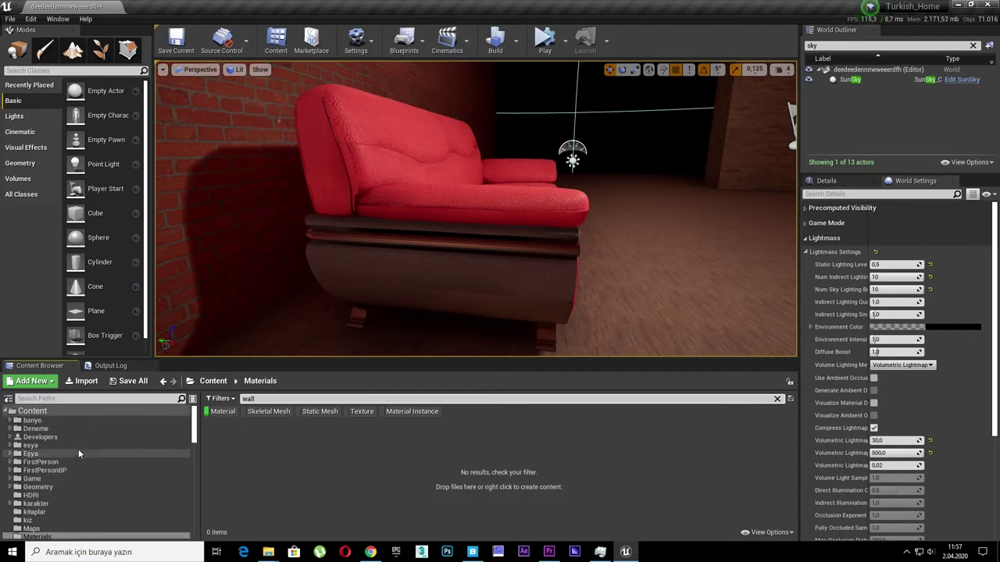
left_click(32, 411)
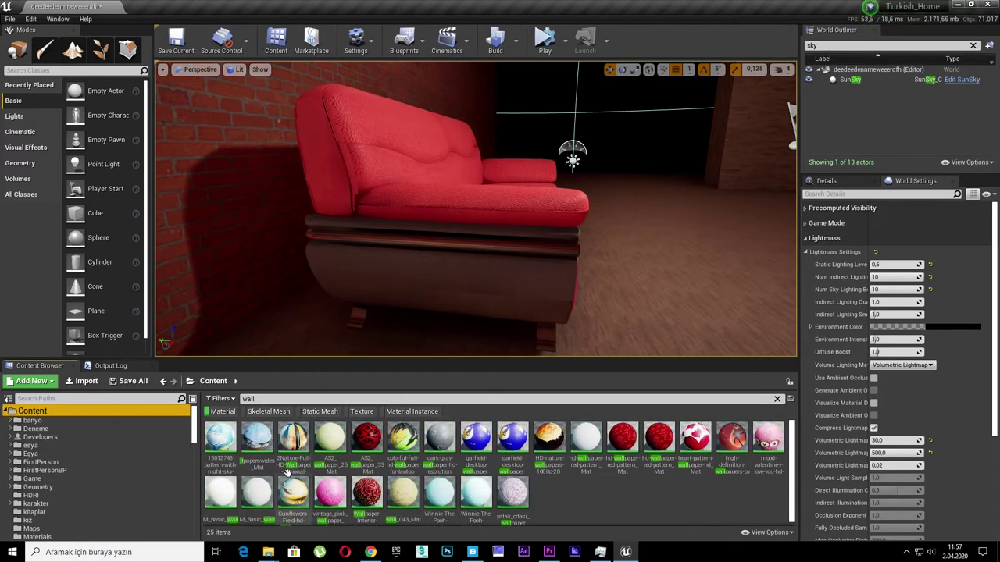
left_click(220, 491)
- Reveal M_Basic_Wall in its folder and apply it to the brick walls and floor
key("ctrl+b")
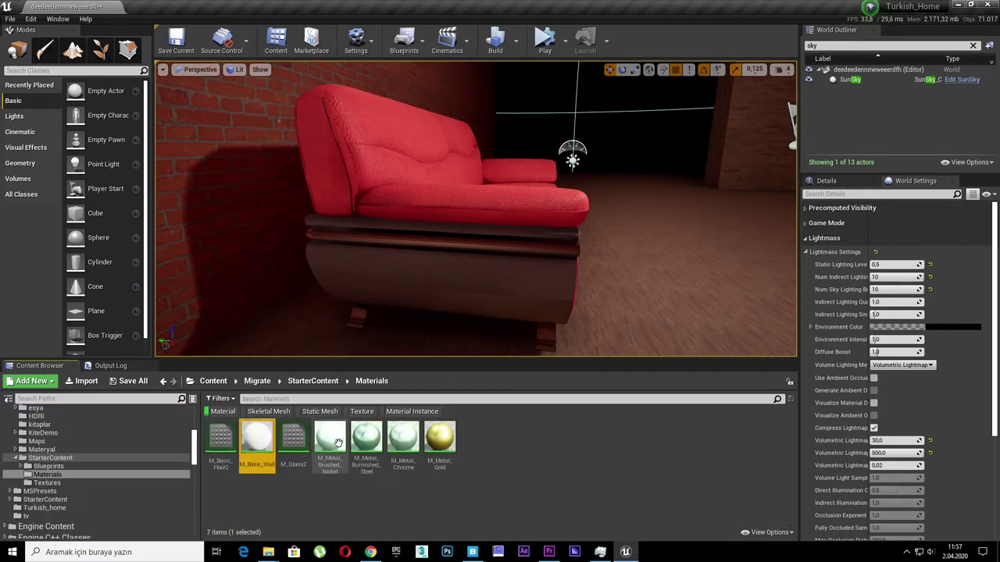
left_click_drag(257, 439, 241, 269)
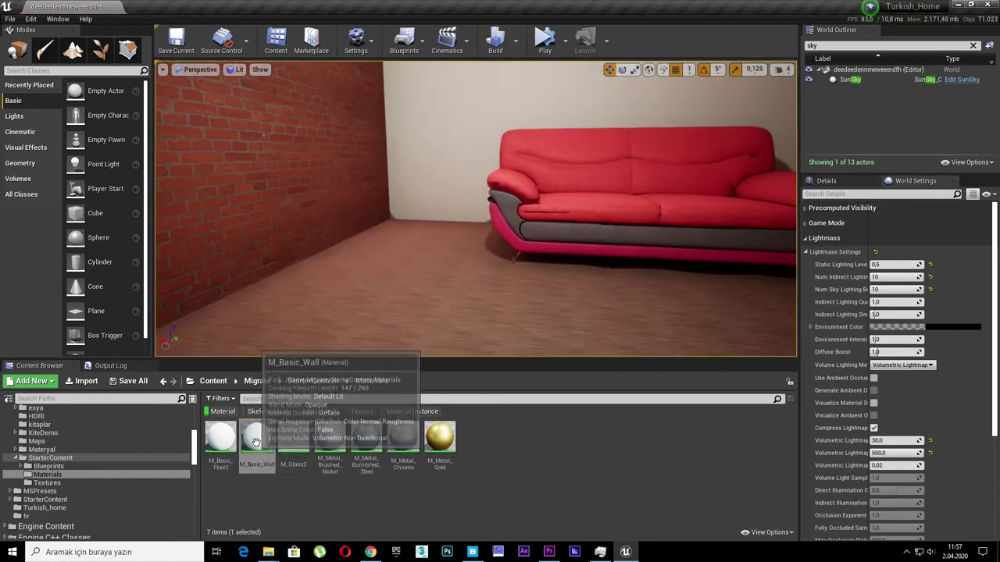
left_click_drag(255, 442, 249, 262)
left_click_drag(257, 439, 390, 313)
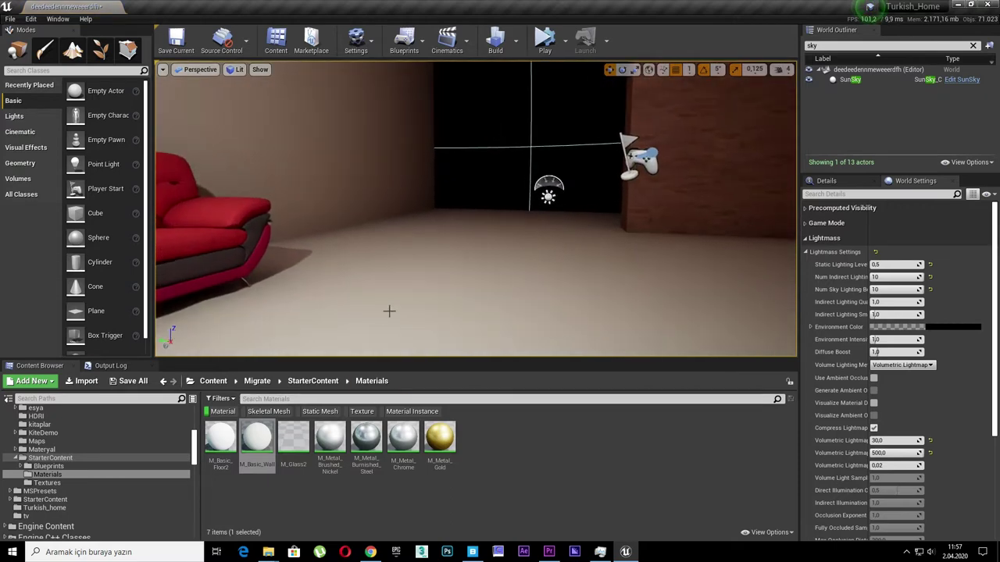
right_click_drag(389, 311, 389, 310)
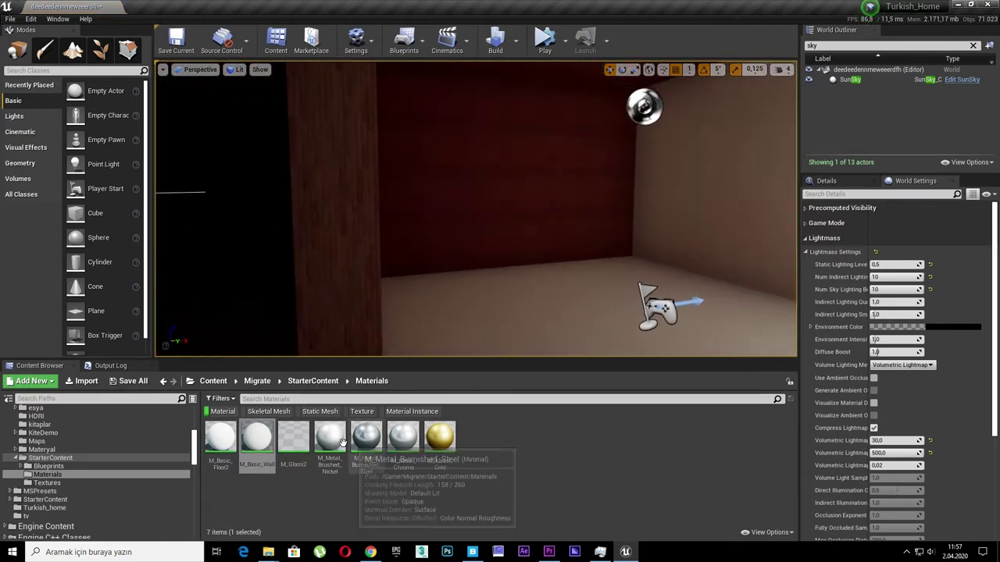
- Apply M_Basic_Wall to the wooden pillar, back wall and ceiling, then build lighting only
left_click_drag(257, 439, 281, 340)
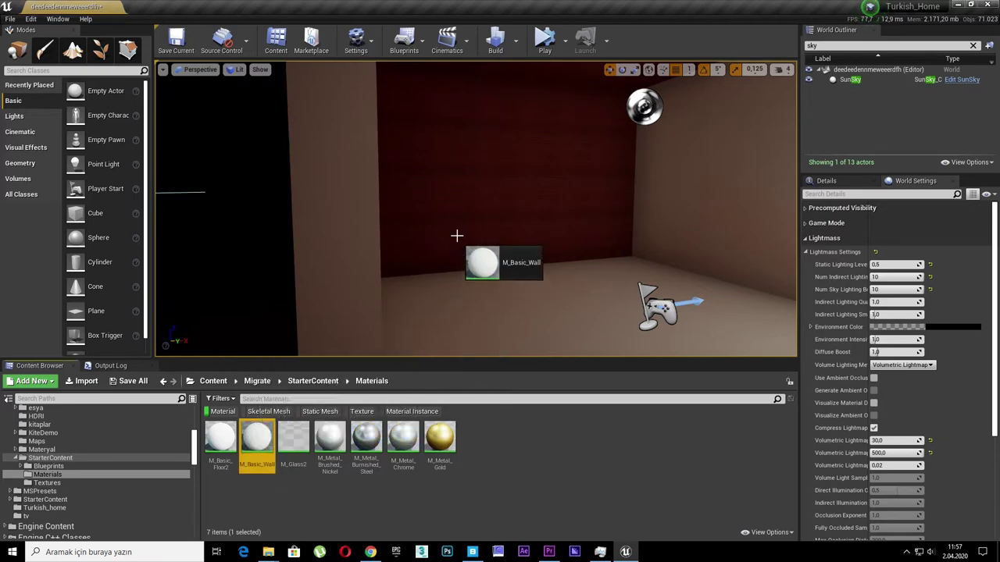
left_click_drag(248, 441, 458, 234)
right_click_drag(458, 234, 458, 234)
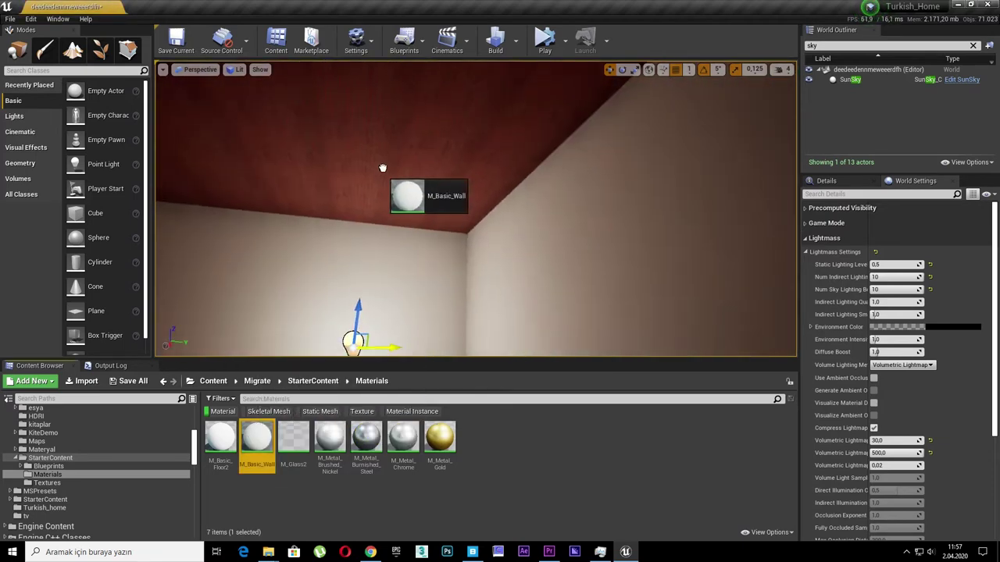
left_click_drag(272, 439, 390, 190)
right_click_drag(391, 190, 387, 175)
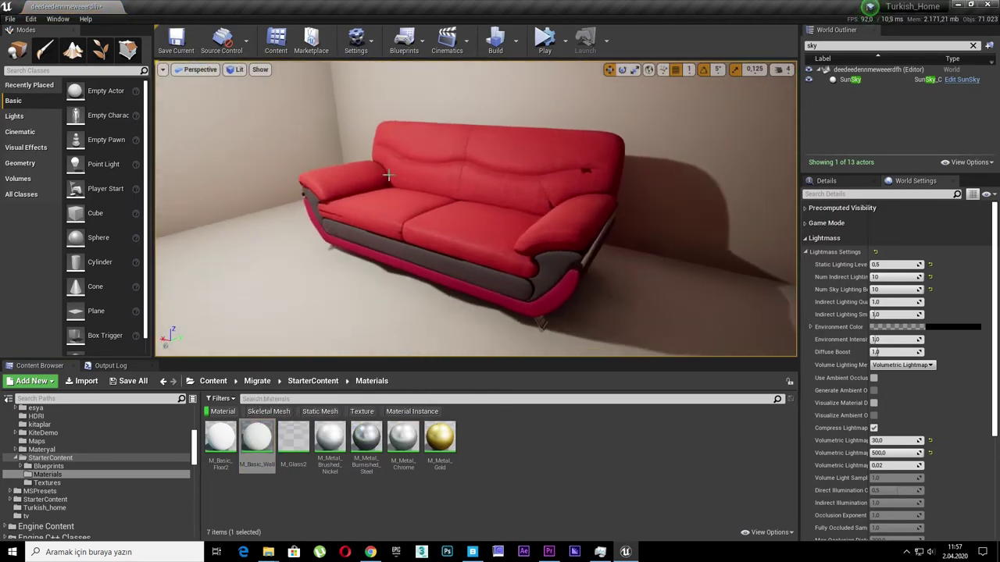
left_click(517, 46)
left_click(544, 72)
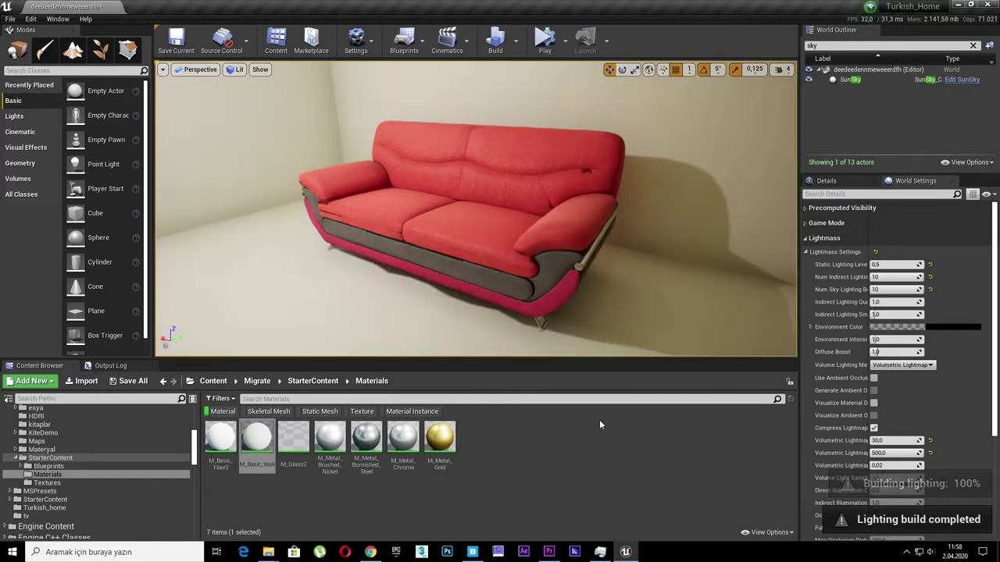
right_click_drag(224, 146, 224, 146)
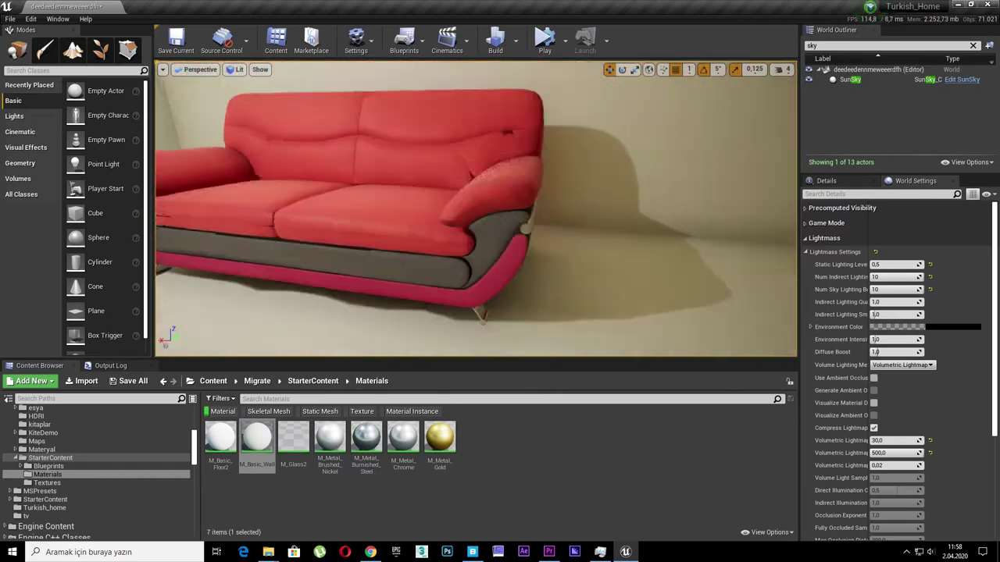
key("F11")
right_click_drag(565, 277, 27, 110)
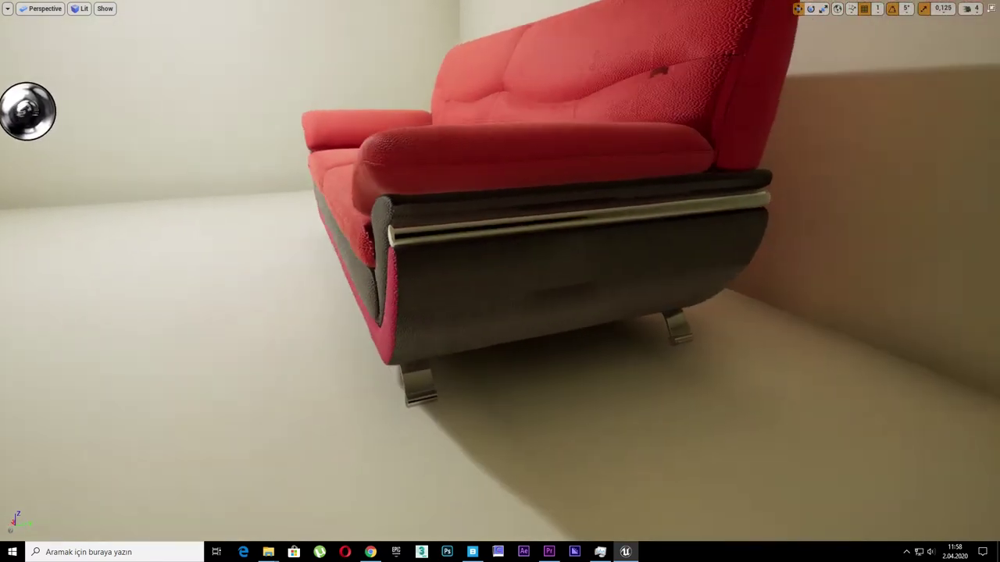
right_click_drag(565, 276, 565, 276)
- Restore the full editor layout and set the PointLight's Mobility to Static
key("F11")
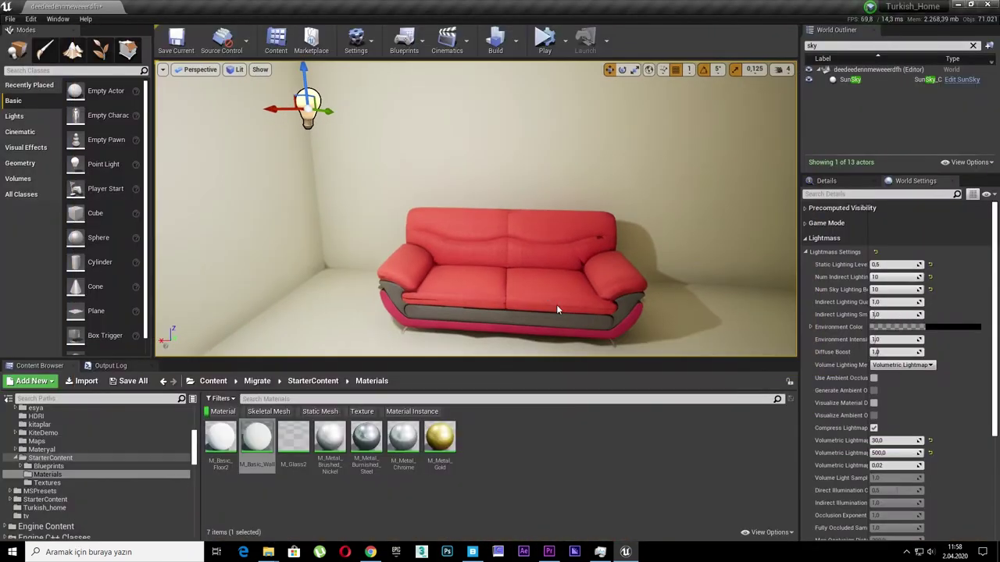
left_click(835, 181)
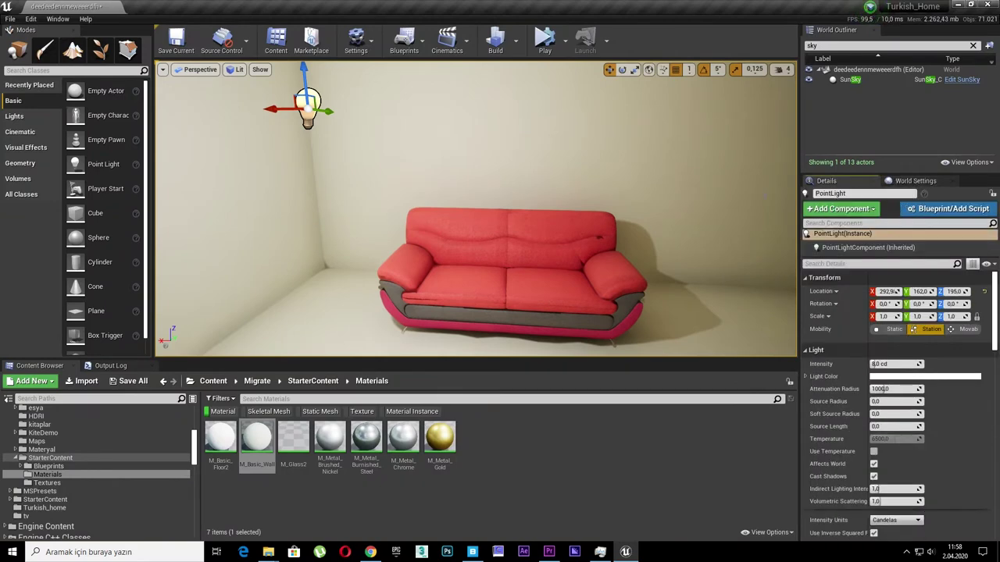
left_click(890, 329)
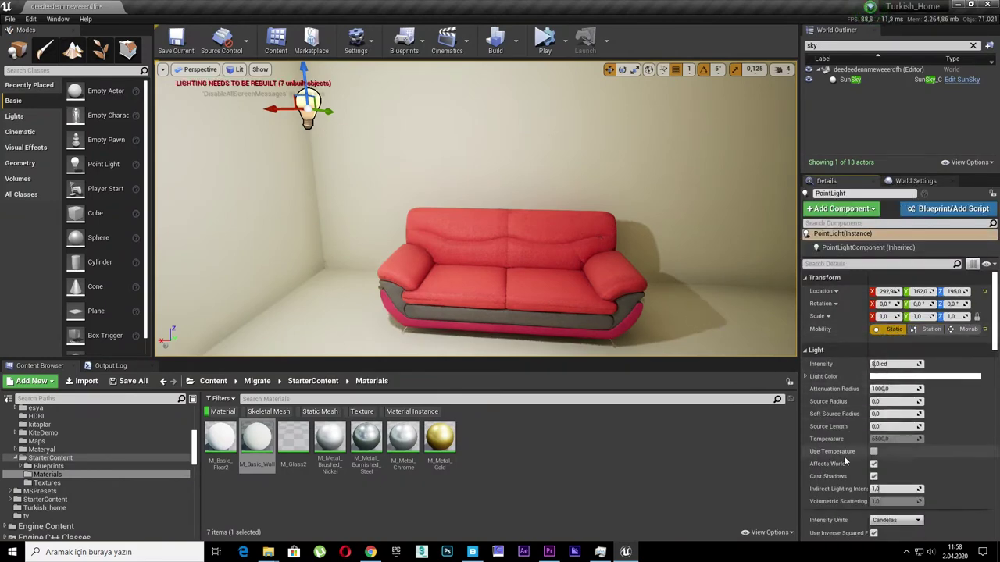
left_click(517, 42)
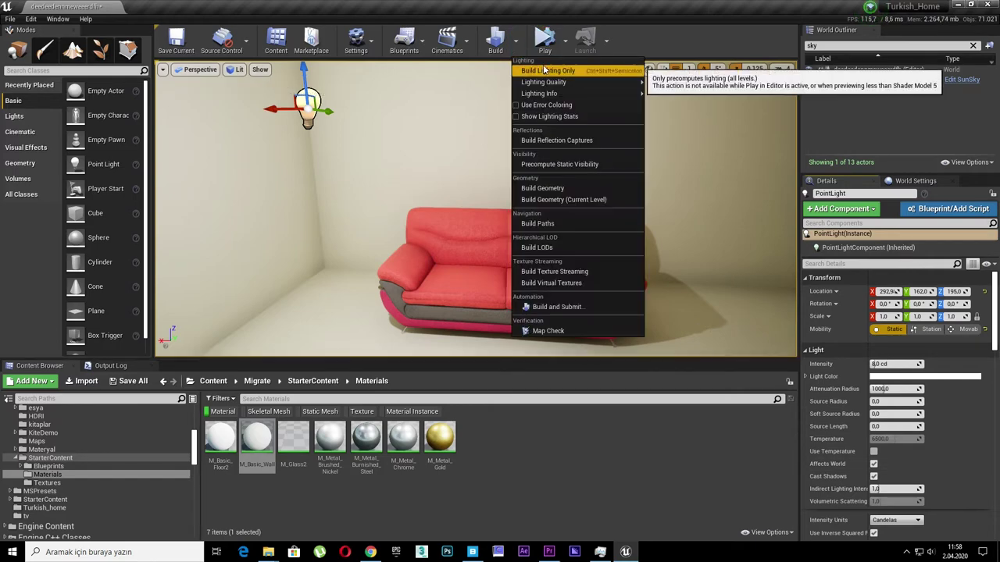
- Build lighting only to bake the static point light, then select the sofa
left_click(544, 71)
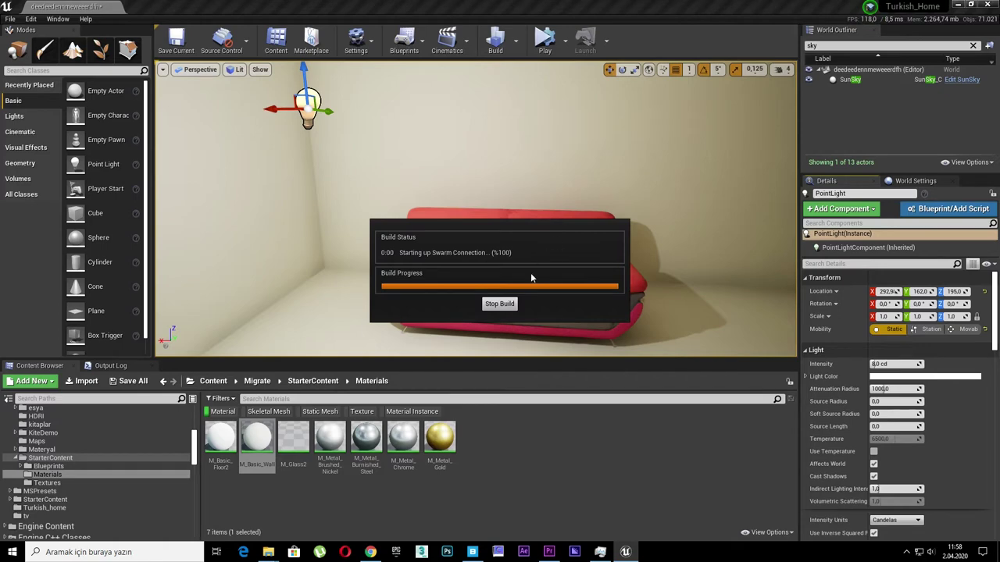
left_click(621, 242)
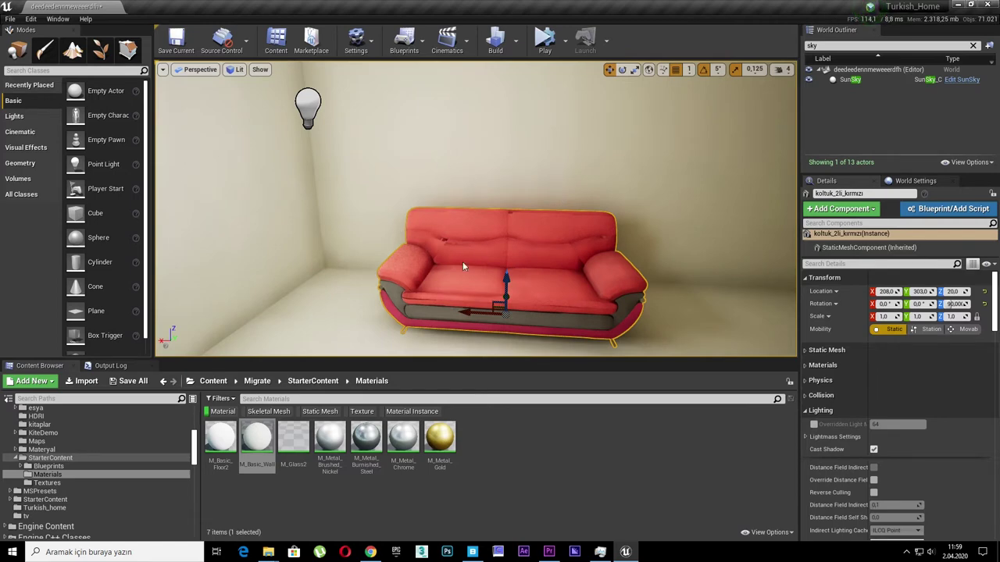
mouse_move(475, 247)
right_mouse_down()
mouse_move(515, 194)
mouse_move(511, 201)
right_mouse_up()
key("F11")
right_click_drag(653, 172, 653, 172)
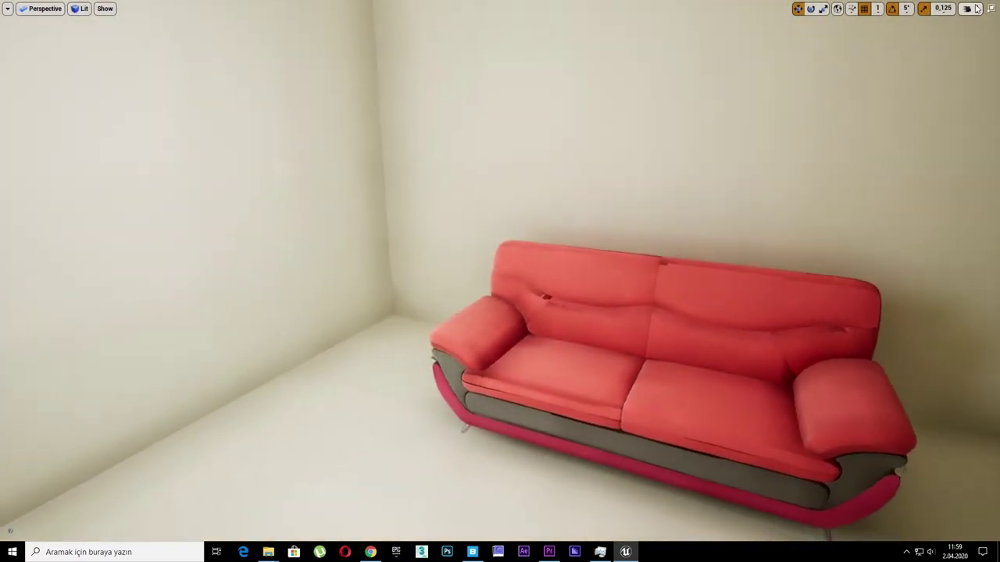
key("F11")
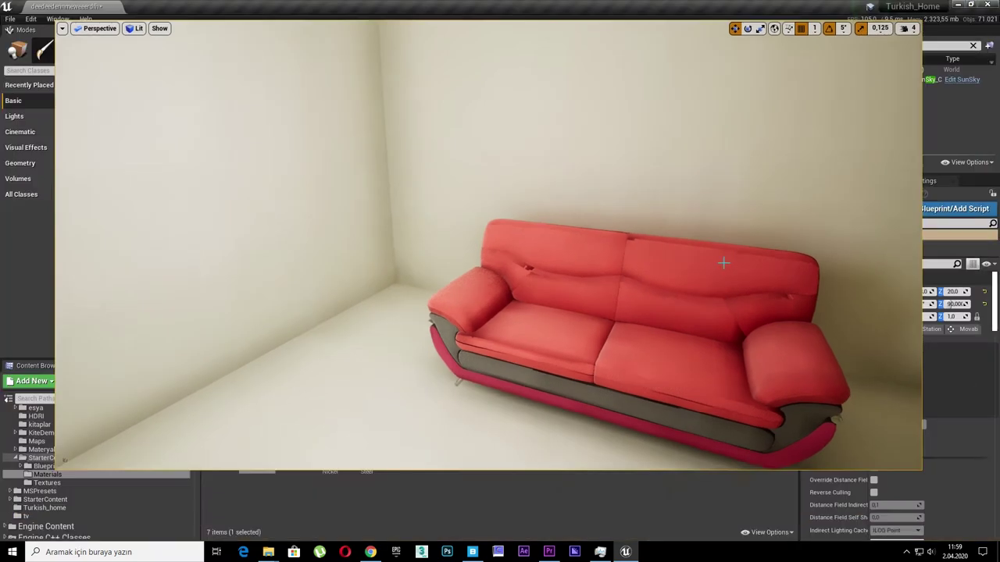
- Turn off the Material filter in esya and inspect çocuk_odasi's ayıcık128, Komidin and oyuncak_ayı-256 folders
scroll(47, 457, "up", 1)
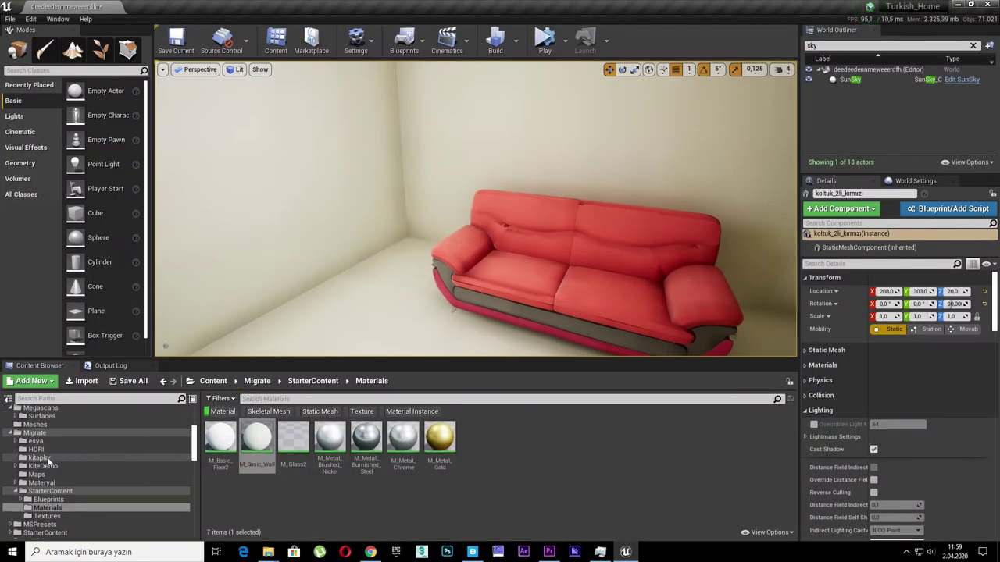
left_click(74, 458)
left_click(59, 442)
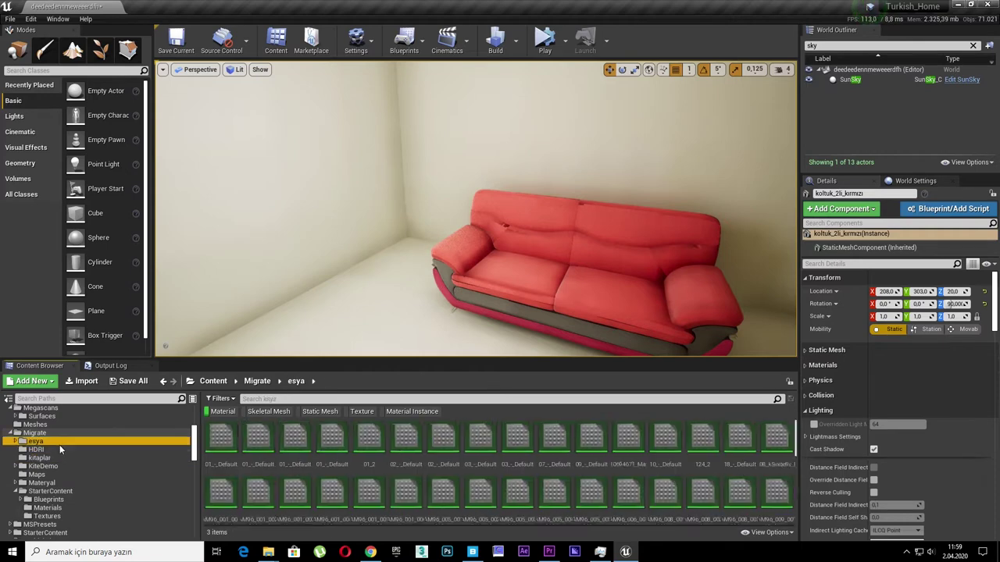
left_click(219, 412)
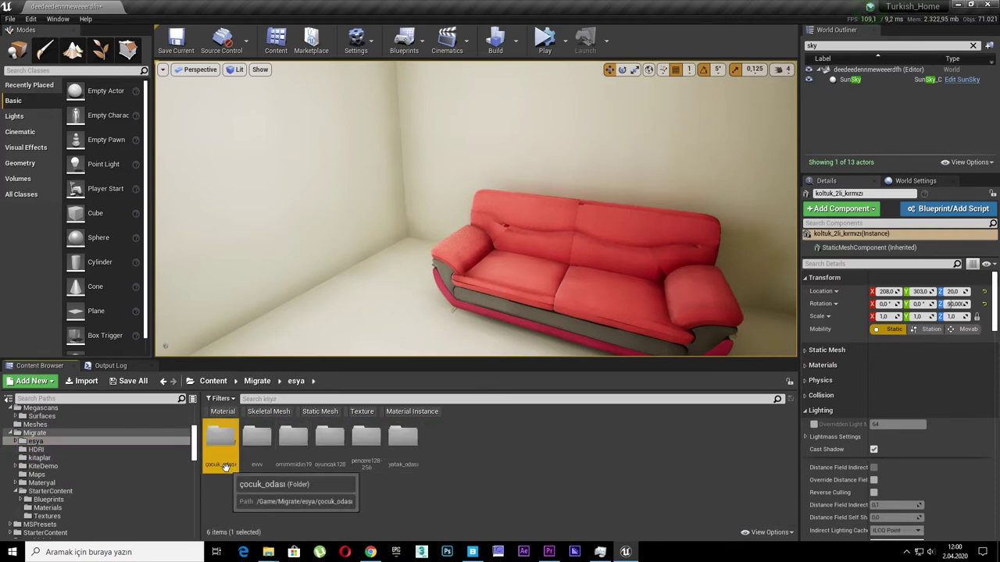
double_click(221, 444)
double_click(224, 467)
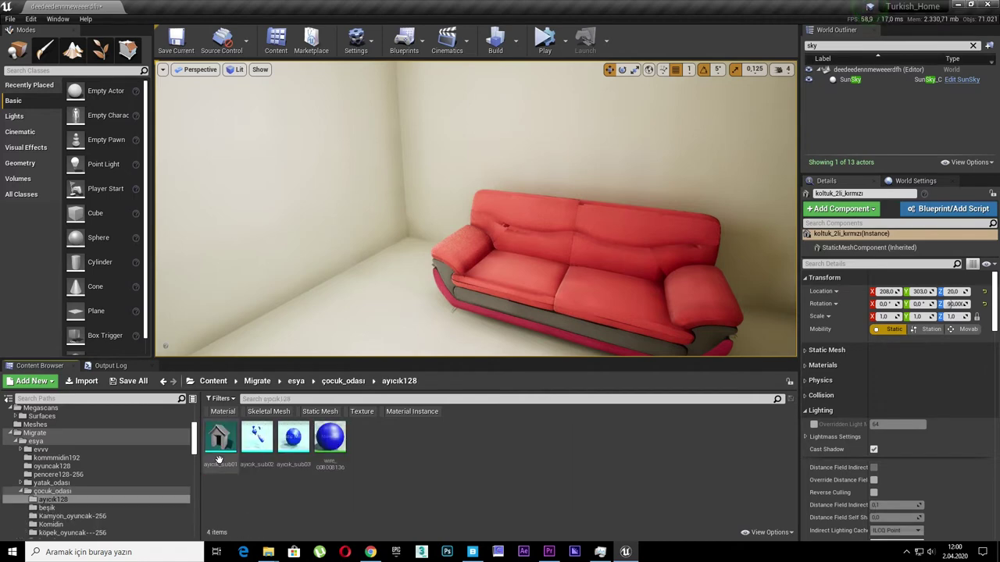
key("alt+Left")
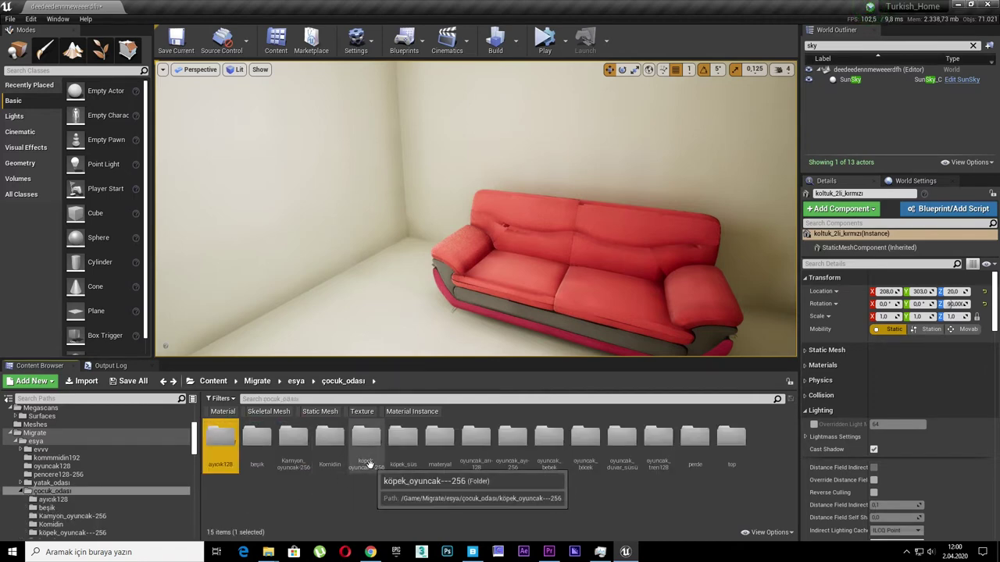
double_click(329, 440)
key("alt+Left")
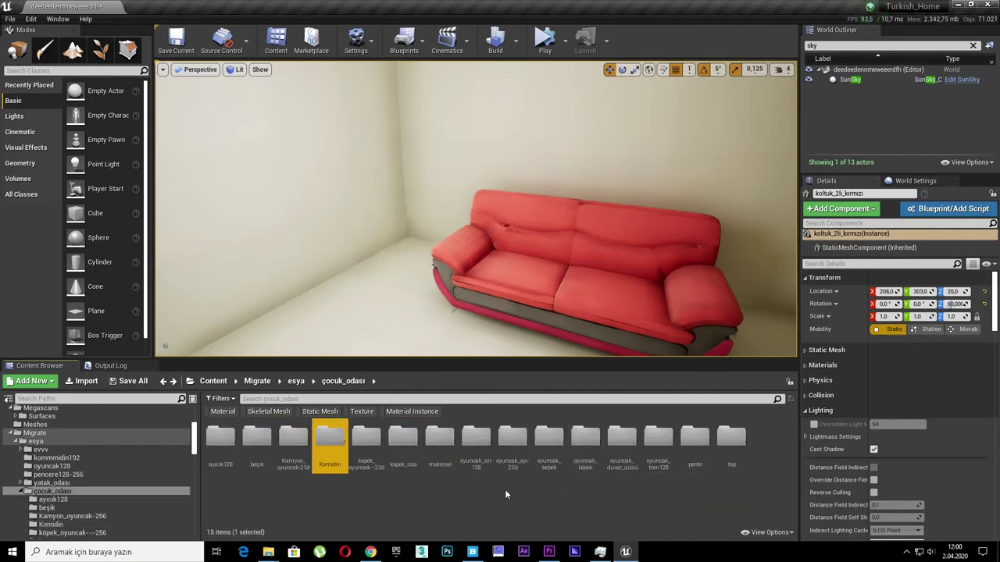
double_click(513, 443)
key("alt+Left")
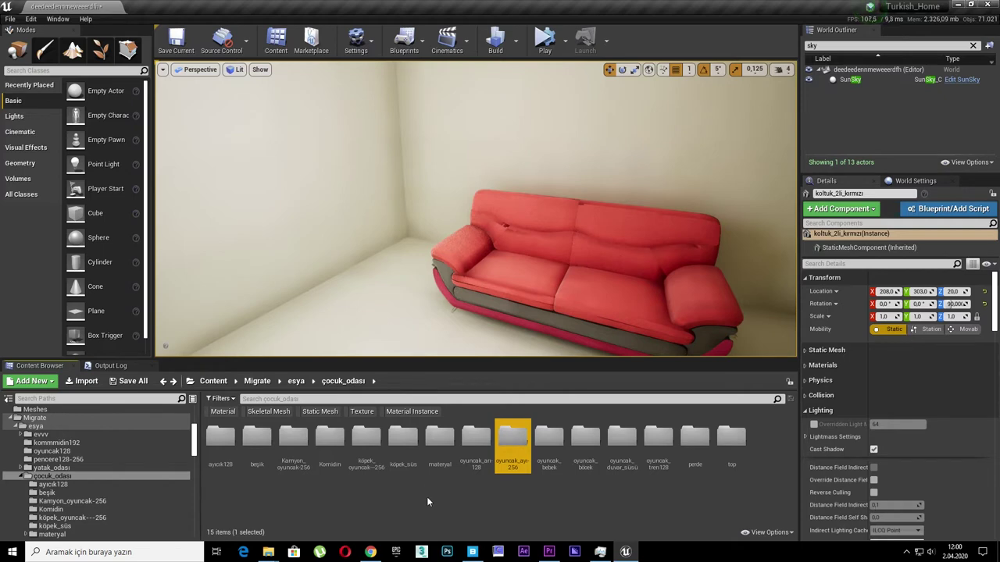
- Check the top, evvv, kommmidin192, oyuncak128 and pencere128-256 folders, then open yatak_odasi
double_click(734, 458)
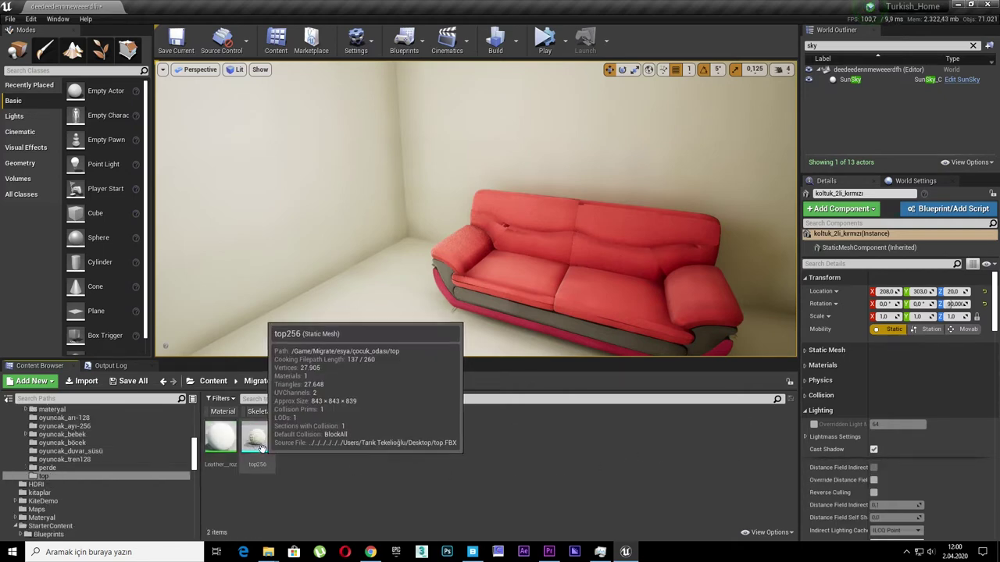
key("alt+Left")
key("alt+Left")
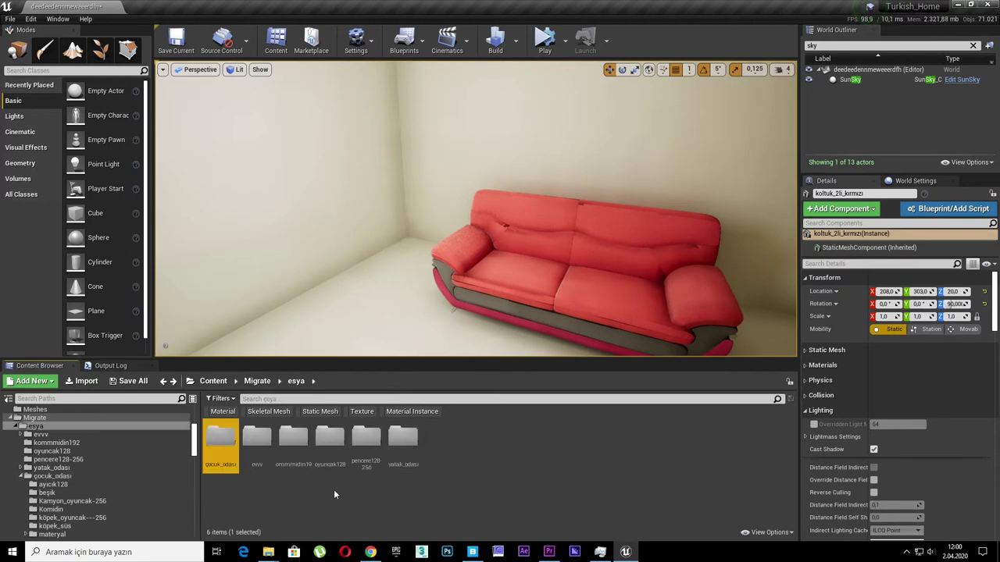
double_click(258, 444)
key("alt+Left")
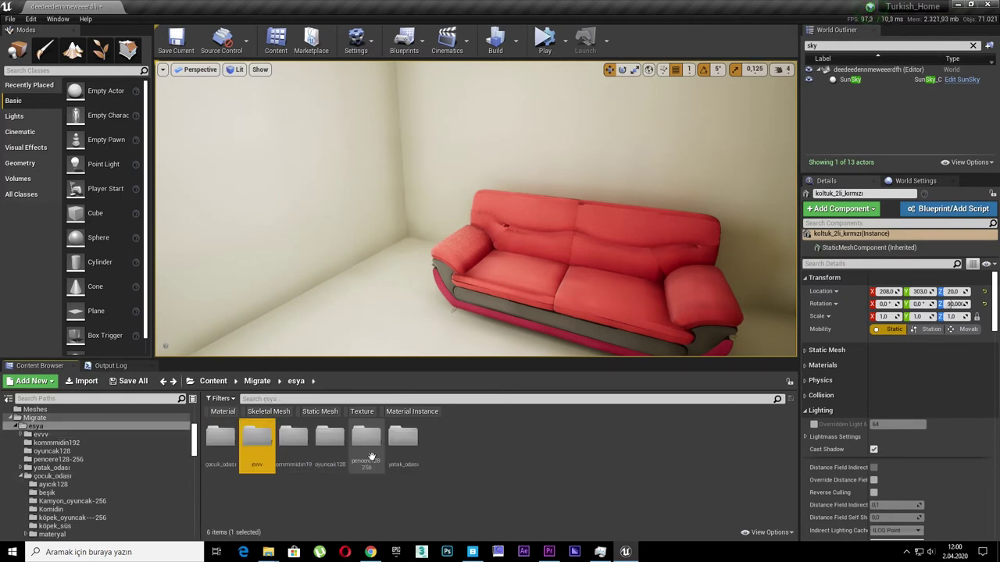
double_click(297, 445)
key("alt+Left")
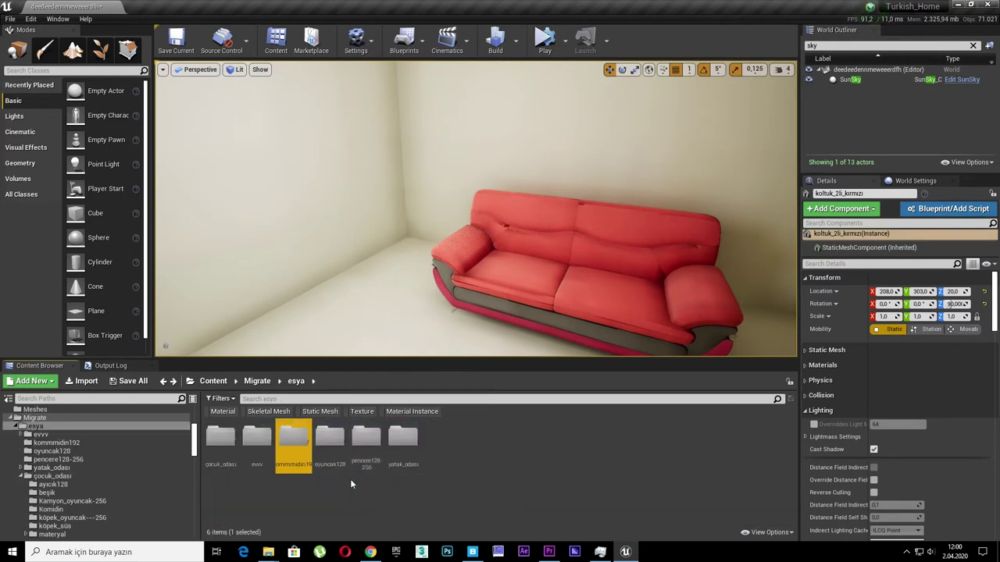
double_click(328, 467)
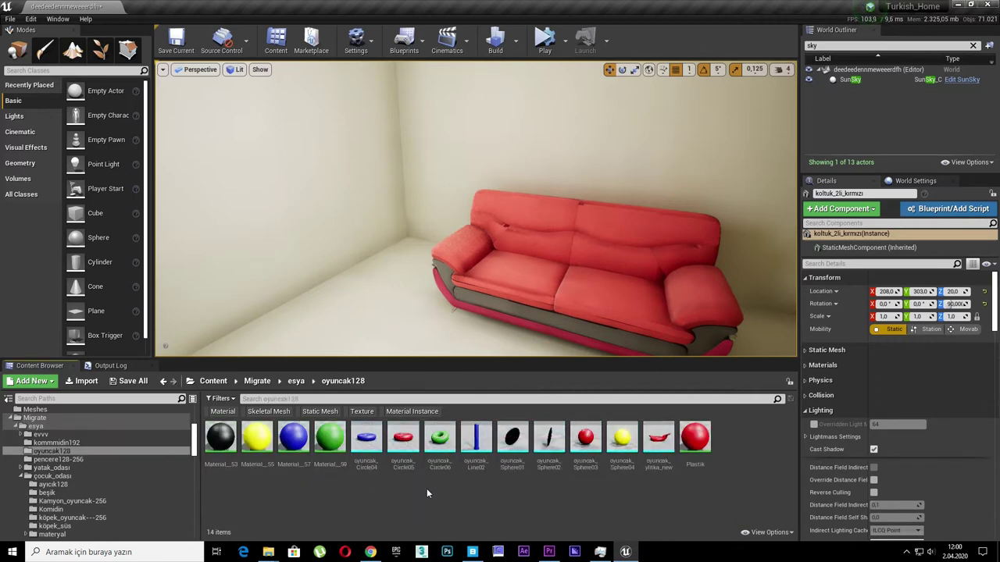
key("alt+Left")
double_click(365, 440)
key("alt+Left")
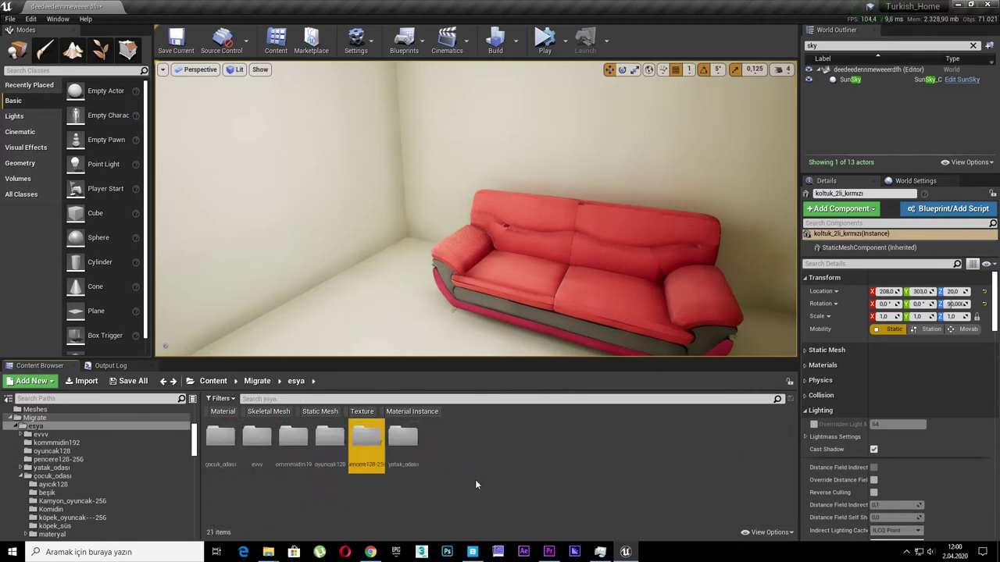
double_click(410, 453)
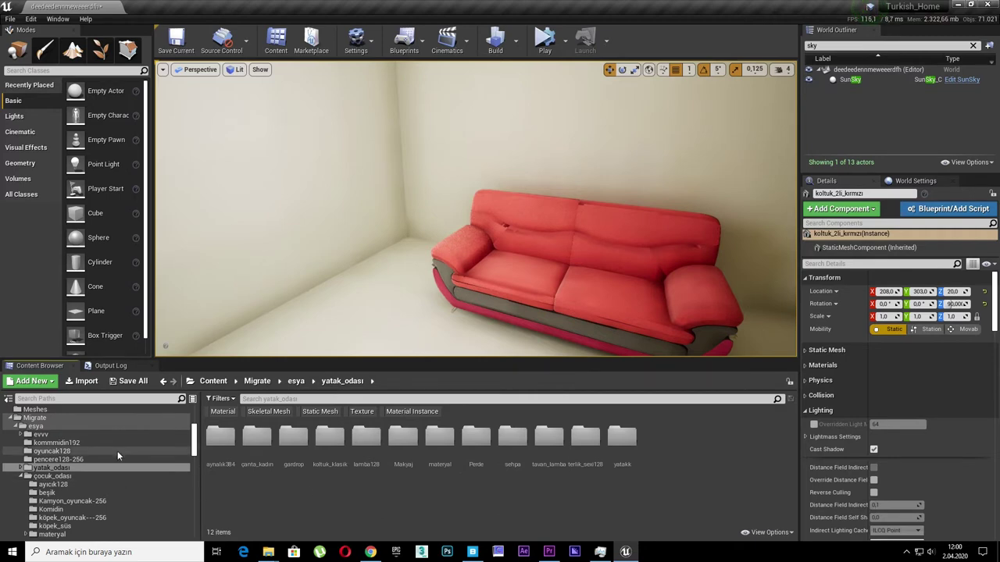
- Browse to oyuncak_tren128, filter to Static Mesh and drag all 71 train meshes into the room
left_click(47, 420)
type("tr")
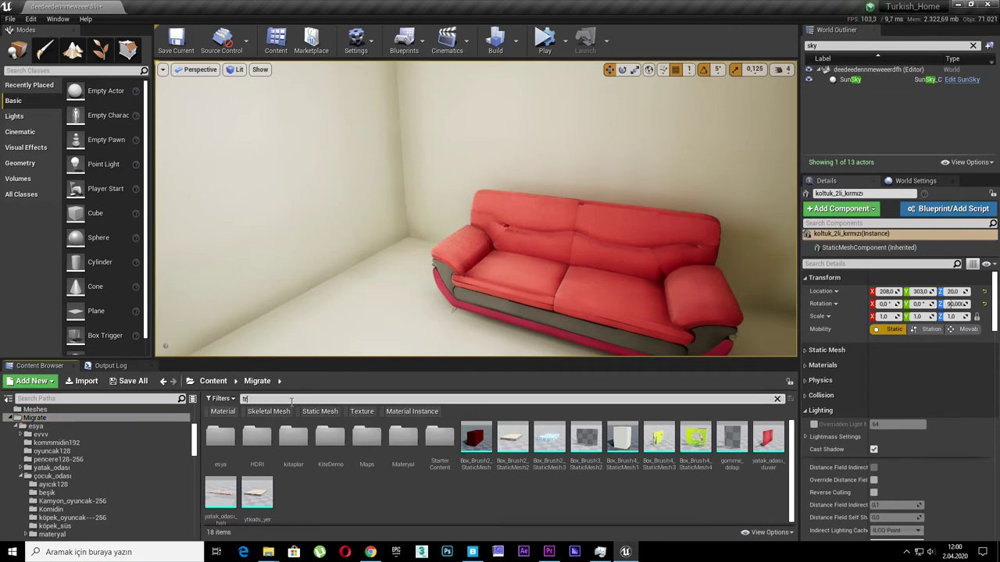
type("e")
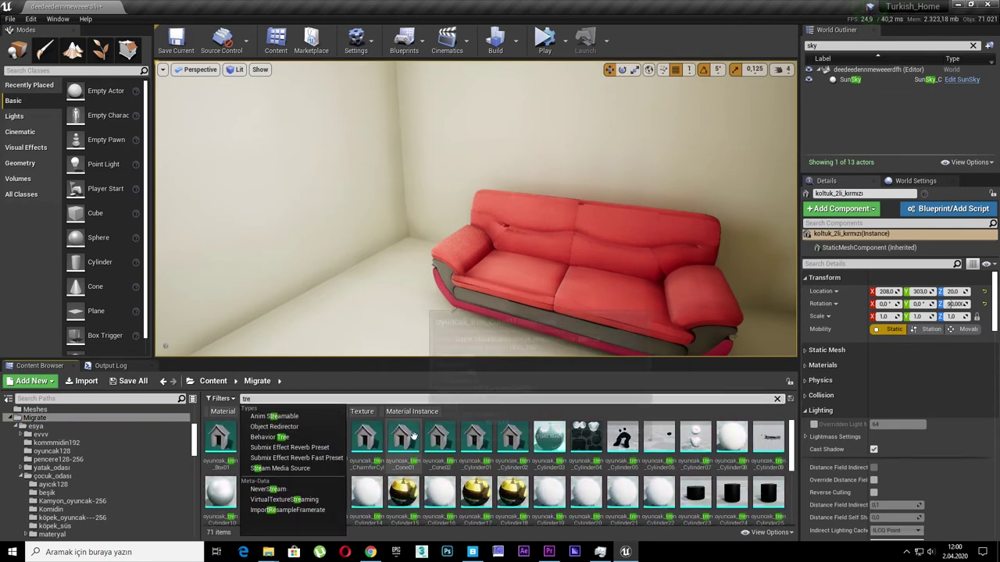
type("n")
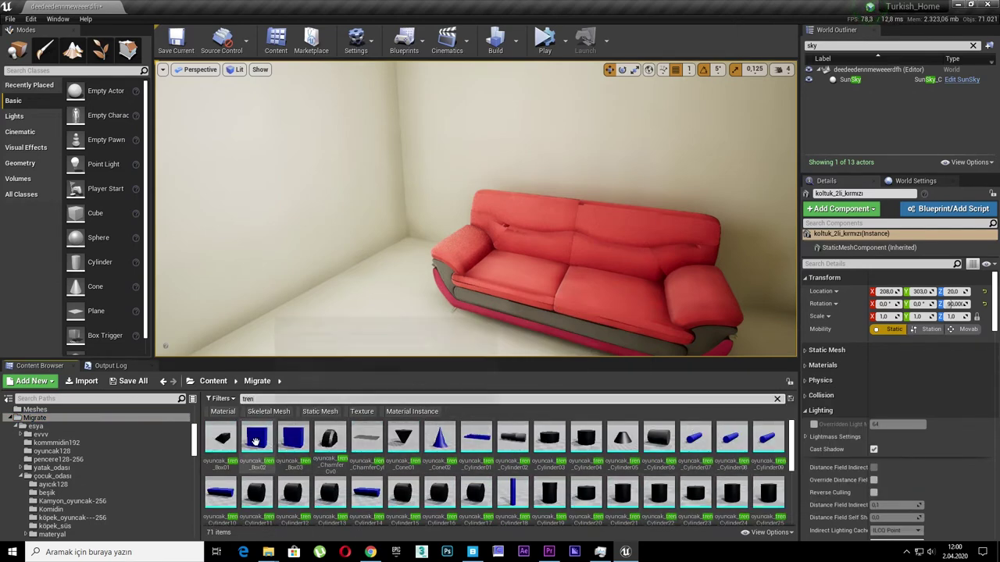
key("ctrl+b")
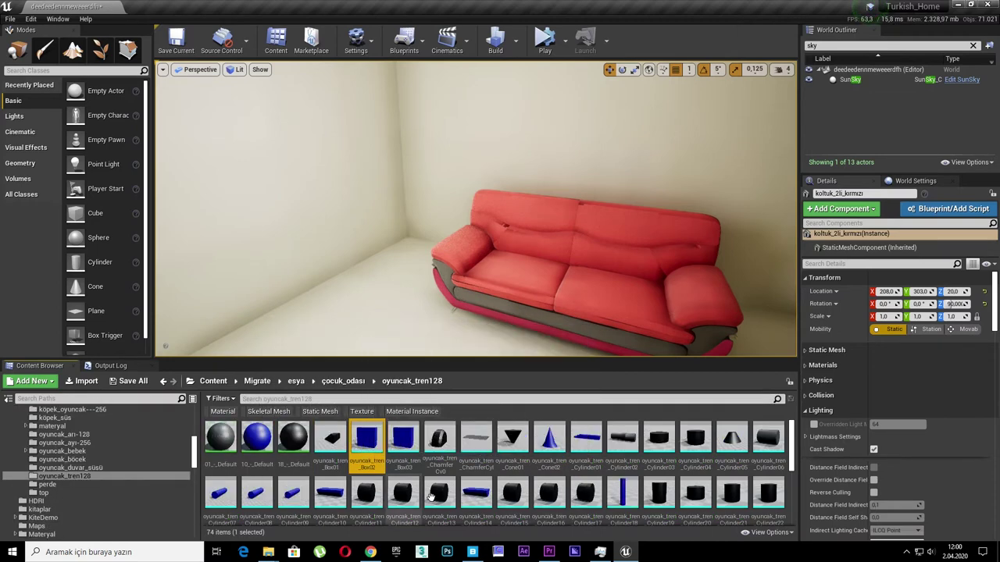
left_click(333, 415)
key("ctrl+a")
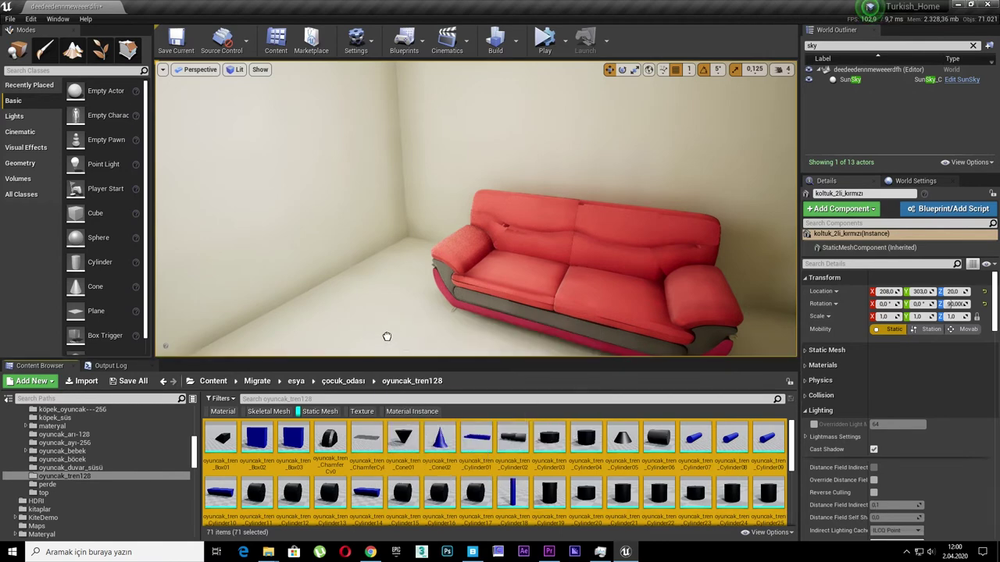
left_click_drag(406, 351, 390, 332)
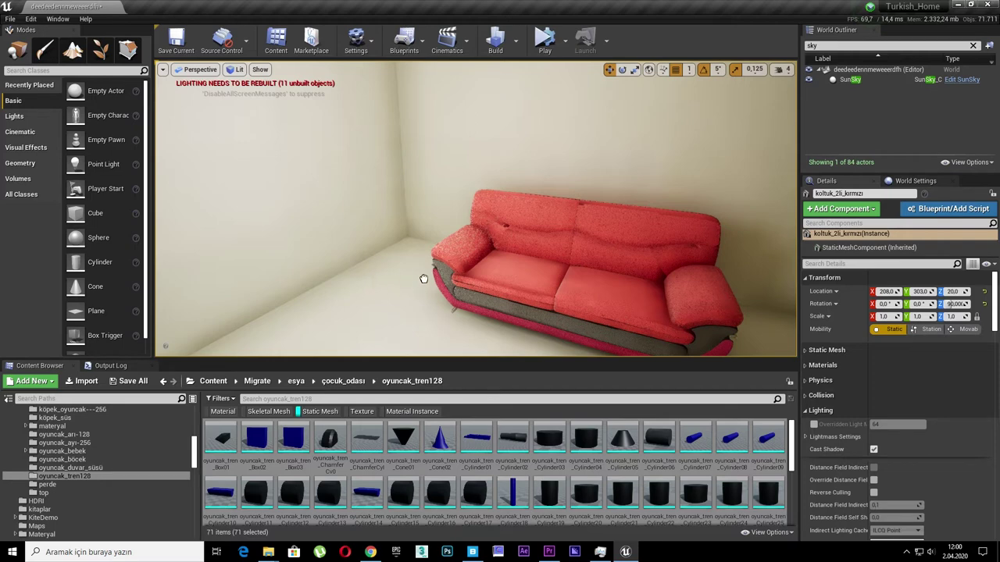
- Select the placed train pieces and set their scale to 0,1
right_click_drag(490, 269, 508, 264)
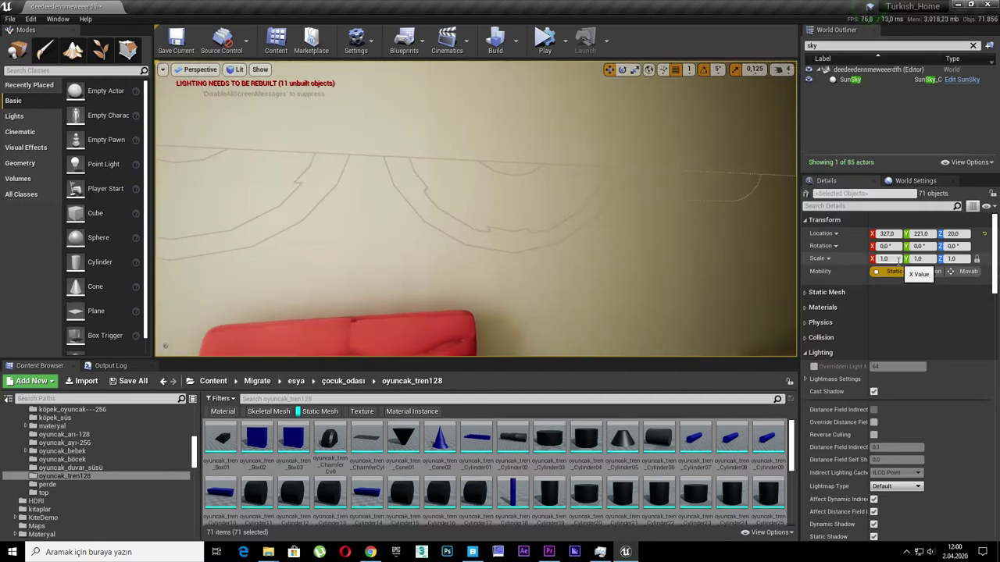
type("0,1")
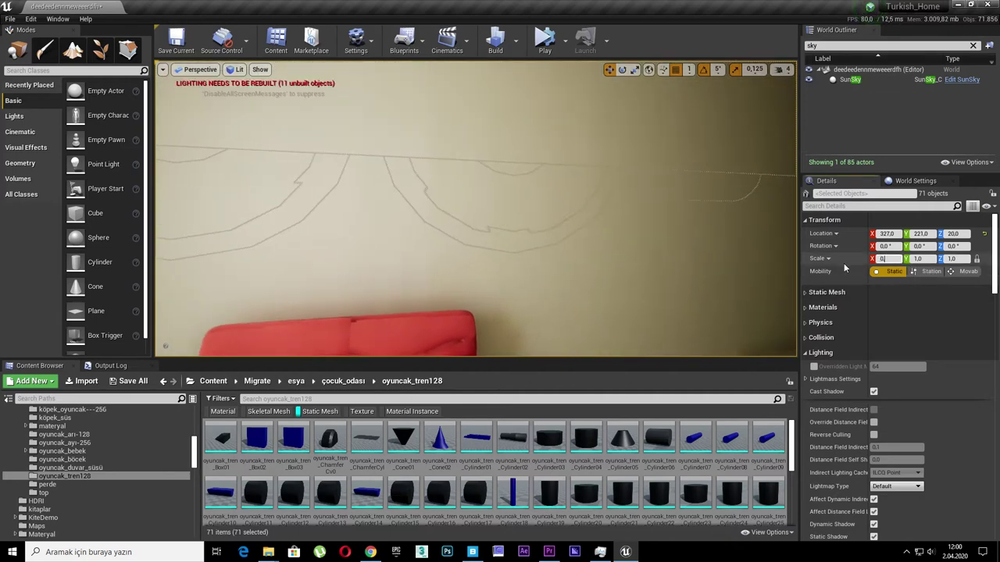
key("Return")
scroll(410, 248, "down", 3)
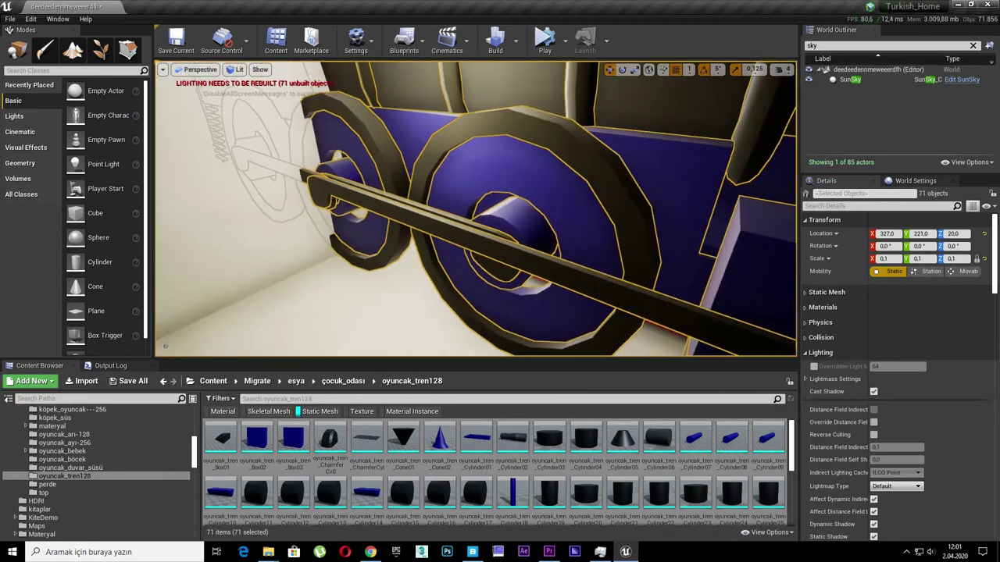
scroll(410, 248, "down", 3)
scroll(410, 248, "down", 3)
scroll(410, 248, "down", 2)
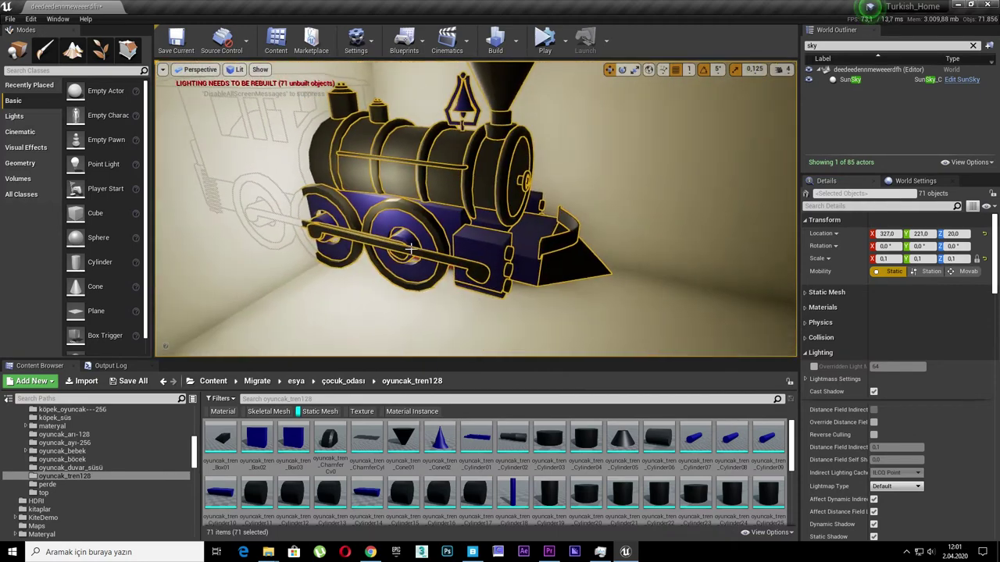
- Re-edit the X scale from 0,01 to a final 0,03 and reselect the train pieces
left_click(887, 259)
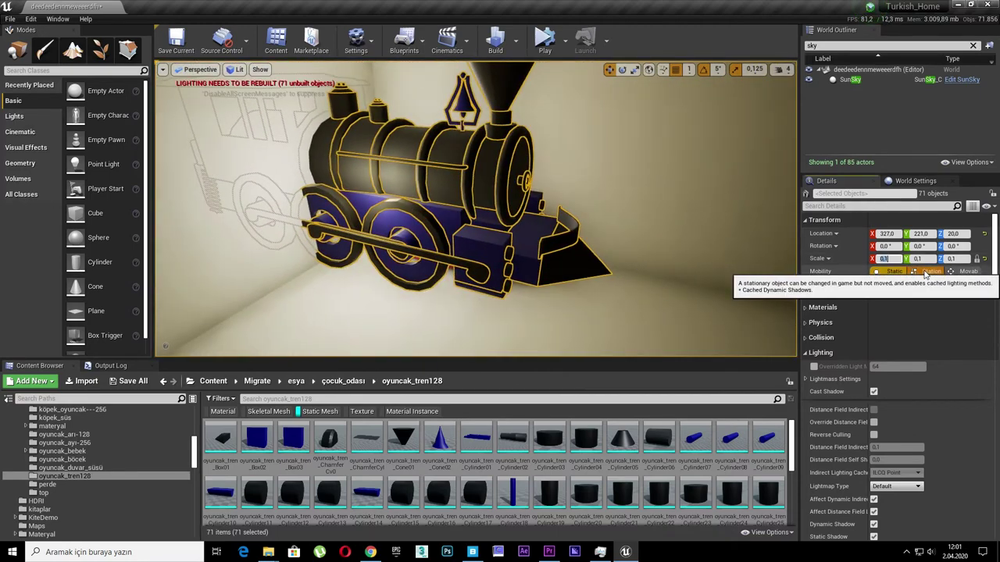
type("0,01")
key("Return")
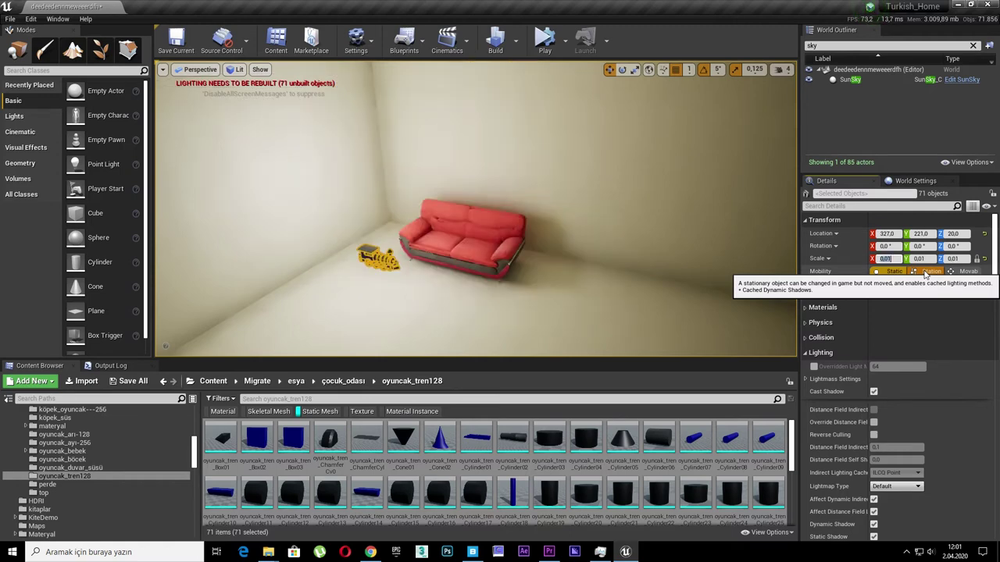
right_click_drag(447, 243, 669, 250)
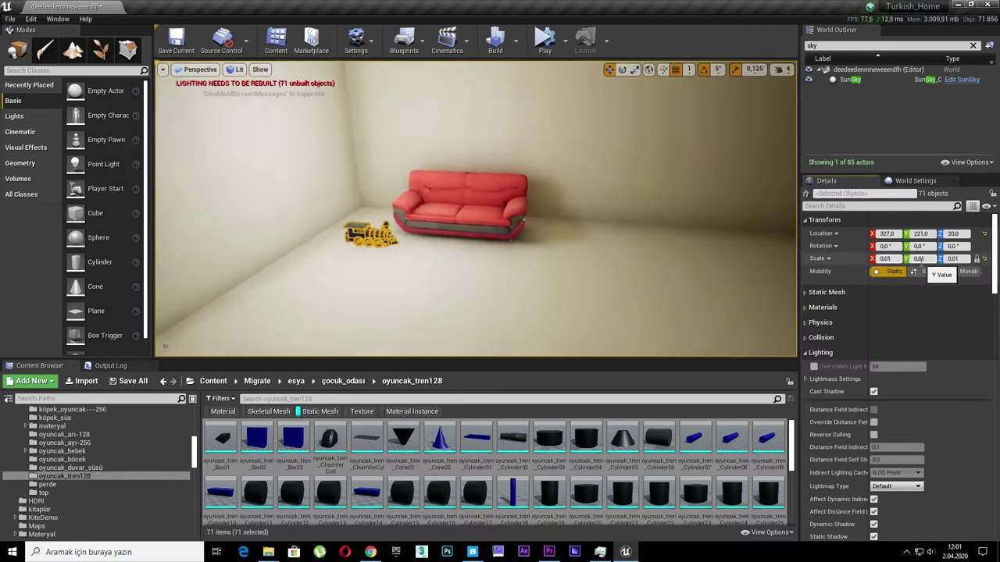
key("Return")
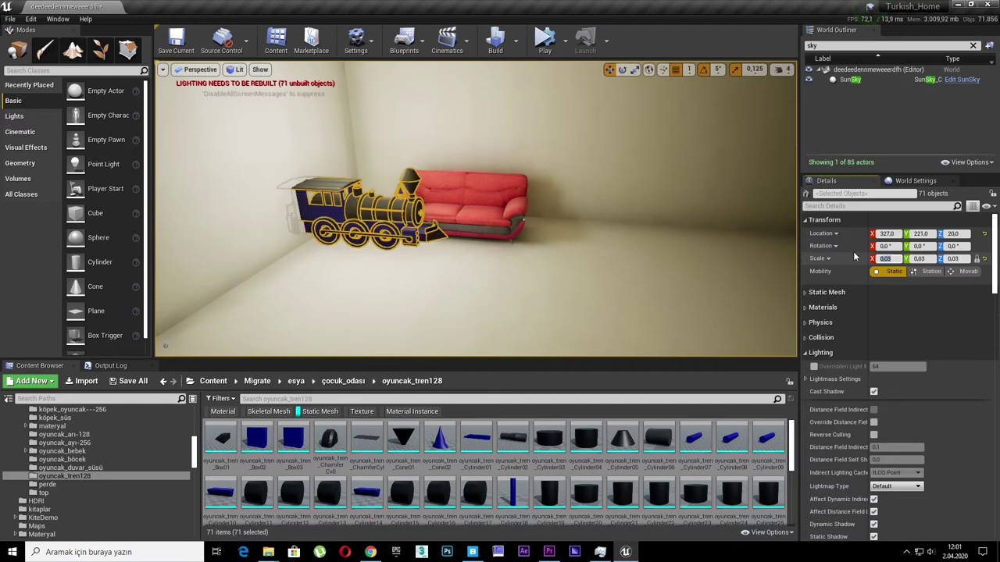
middle_click_drag(350, 205, 444, 228)
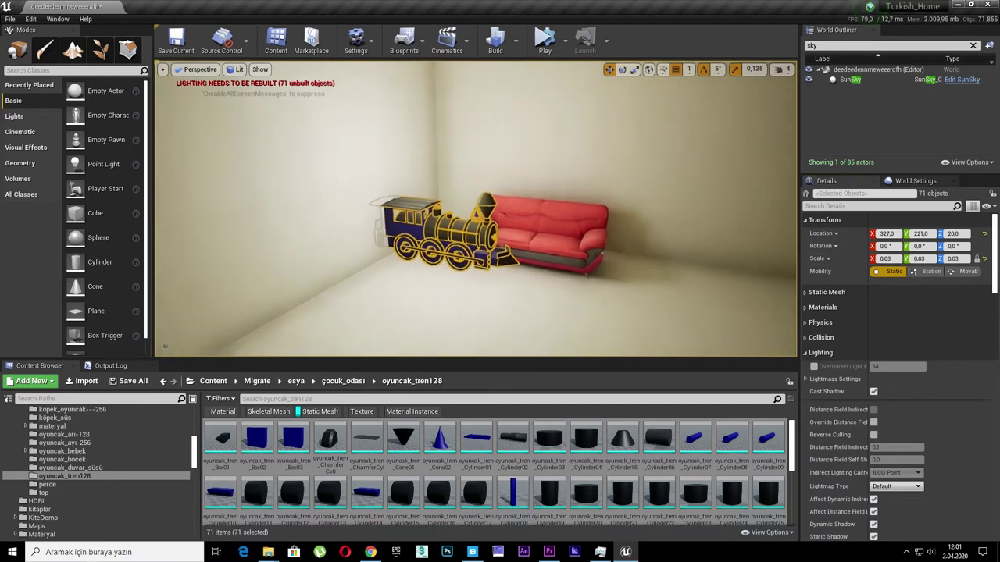
left_click(566, 233)
left_click(476, 235)
- Drag the train along X and Y to location 26, 78 beside the sofa, then deselect it
mouse_move(490, 271)
right_mouse_down()
mouse_move(375, 266)
mouse_move(469, 265)
mouse_move(476, 196)
mouse_move(492, 197)
right_mouse_up()
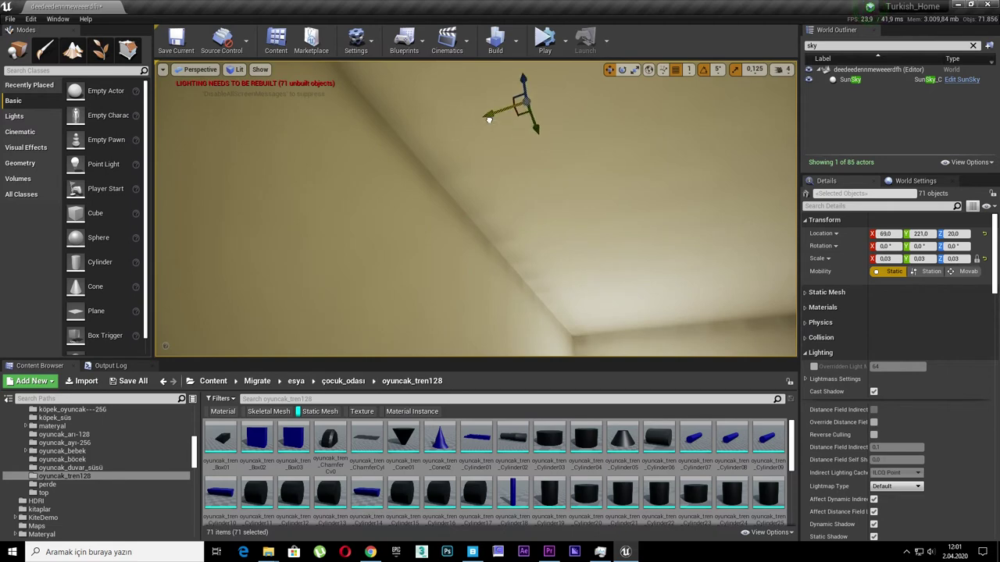
left_click_drag(489, 119, 500, 125)
right_click_drag(500, 125, 469, 234)
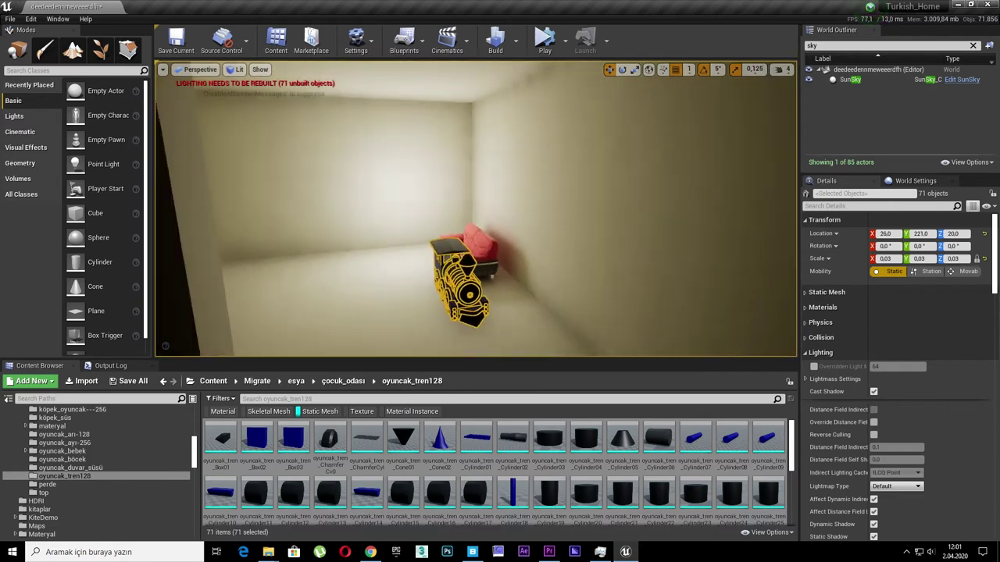
scroll(523, 186, "down", 5)
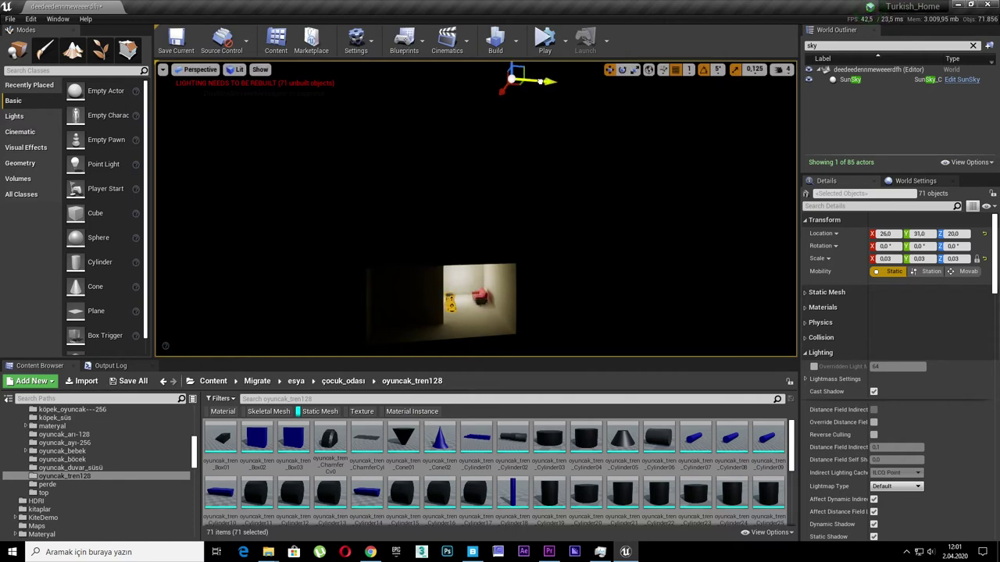
left_click_drag(539, 81, 551, 81)
key("f")
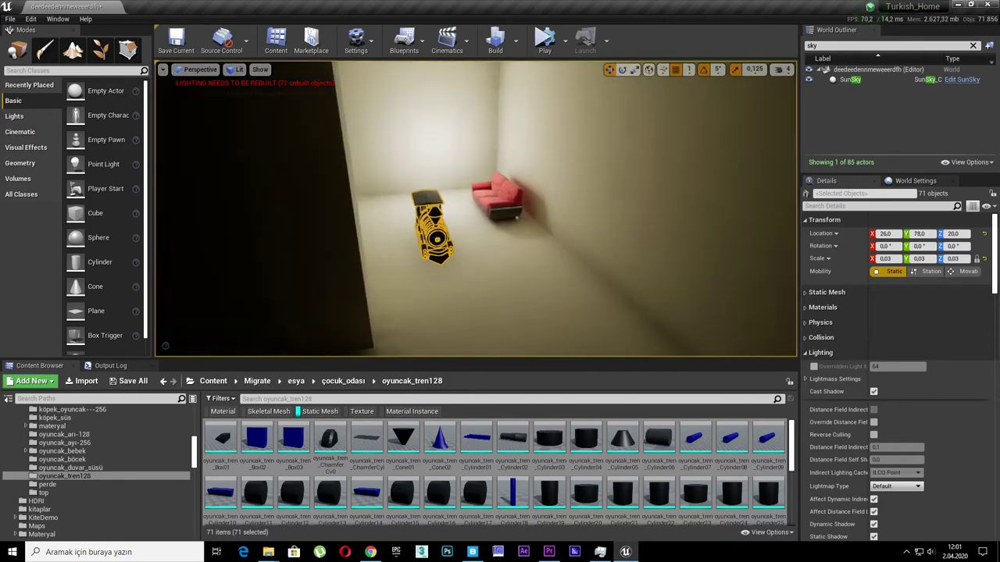
left_click_drag(476, 211, 422, 212, "alt")
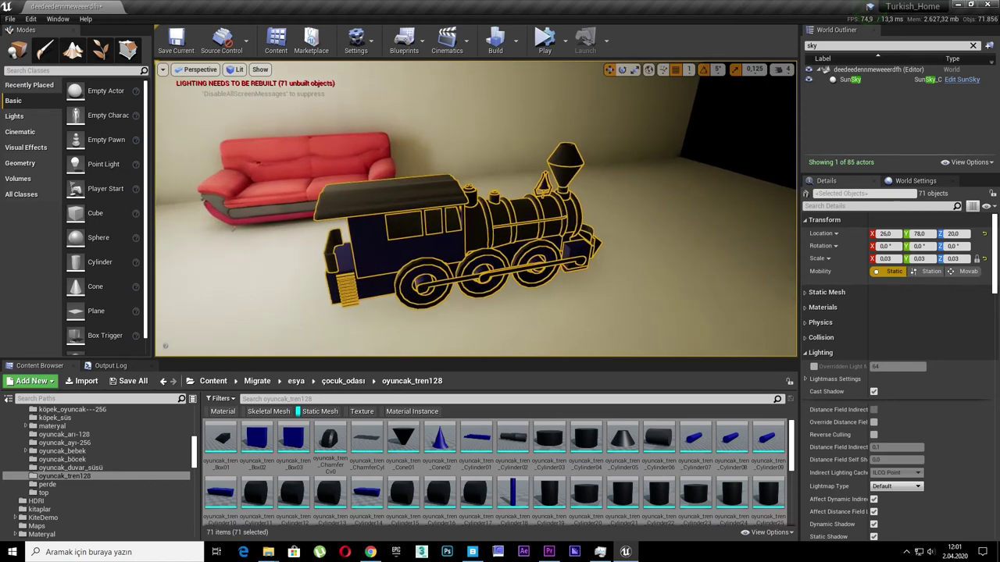
left_click_drag(433, 262, 449, 261, "alt")
left_click(625, 205)
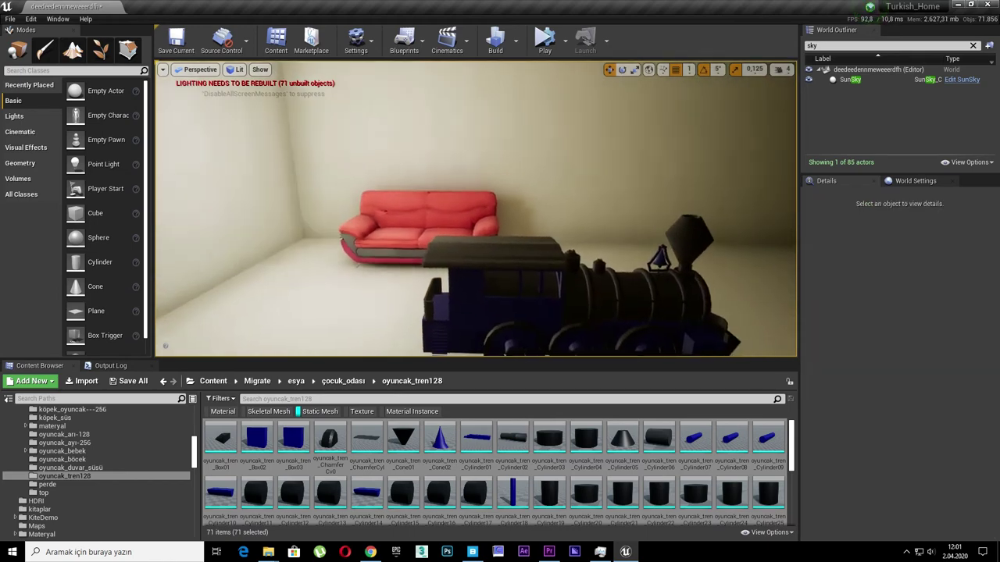
middle_click_drag(625, 205, 625, 257)
mouse_move(624, 258)
left_mouse_down("alt")
mouse_move(509, 335)
mouse_move(558, 266)
left_mouse_up("alt")
scroll(509, 334, "down", 5)
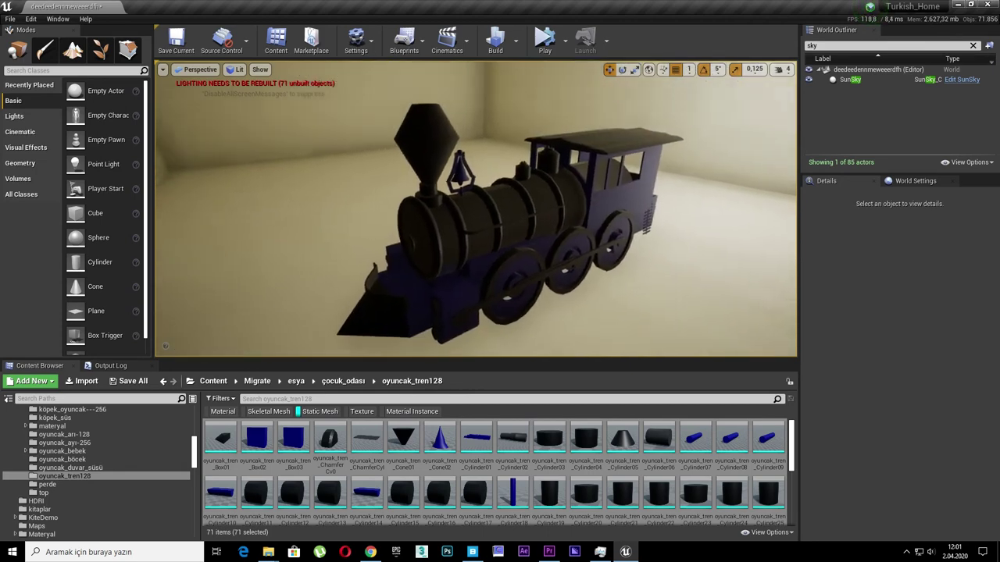
- Browse the Content, Game and Geometry folders, then search the Content Browser for 'etal'
left_click(222, 382)
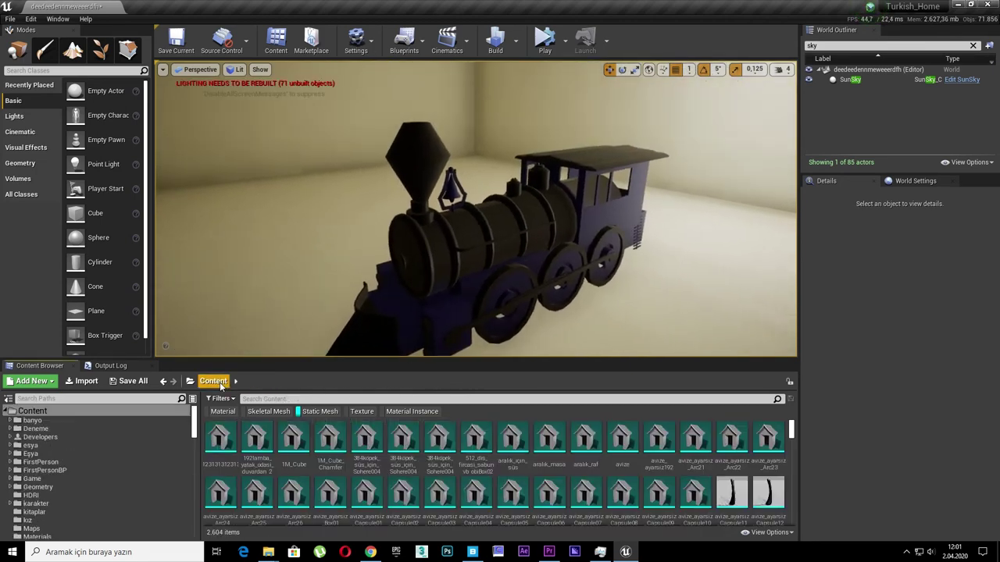
left_click(94, 479)
left_click(68, 488)
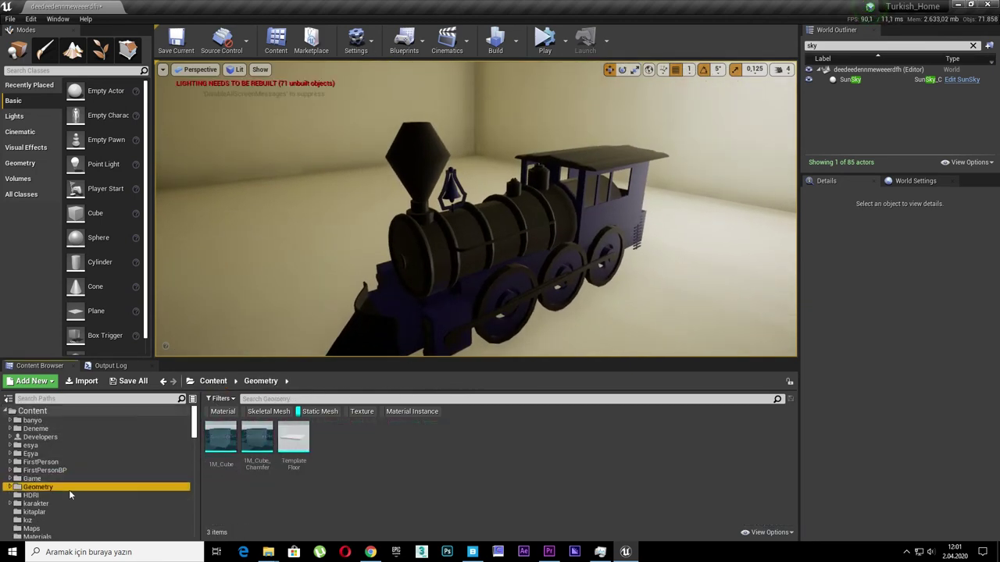
left_click(96, 410)
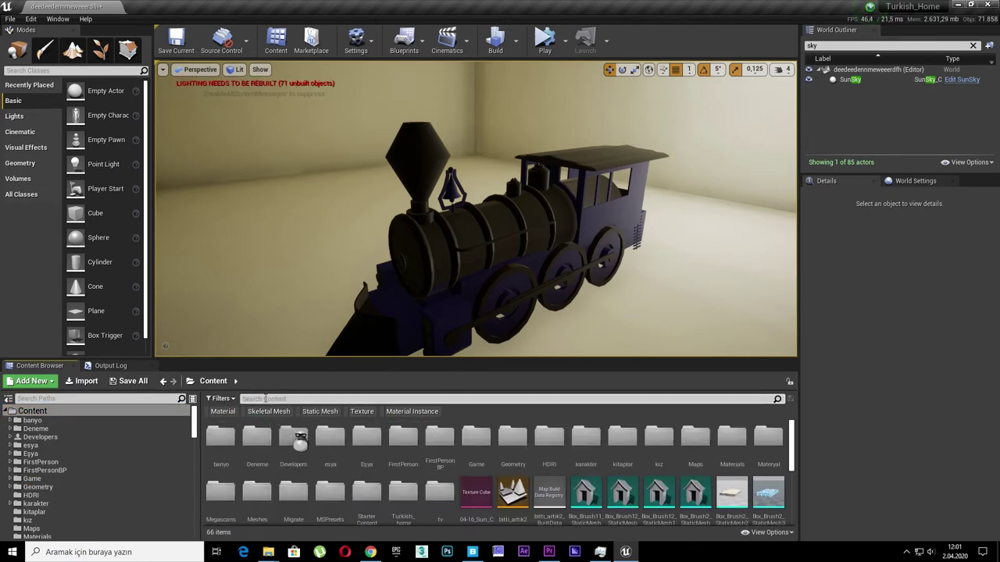
type("metal")
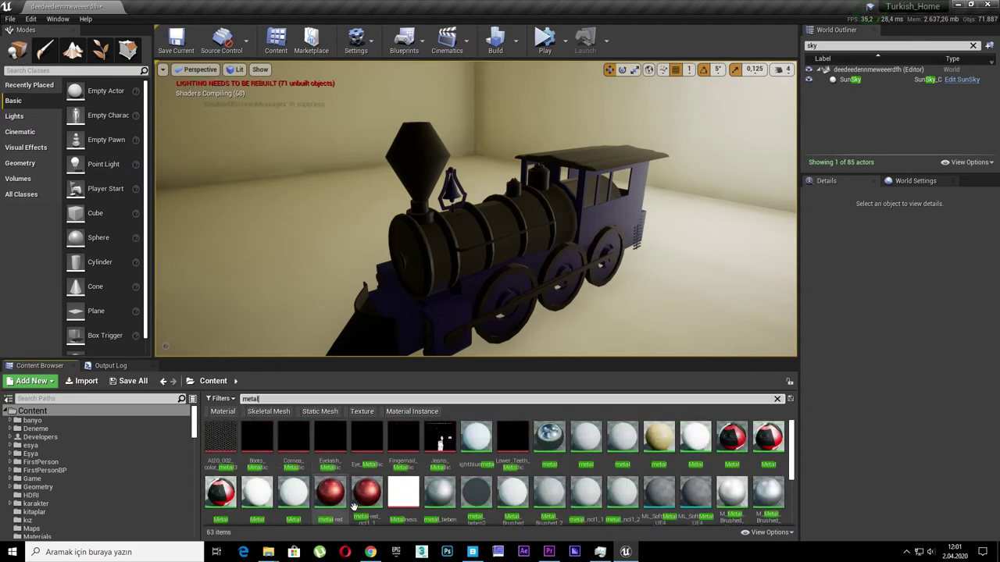
- Try metal-red, white metal and silver metal materials on the locomotive boiler and cab
left_click_drag(331, 494, 477, 234)
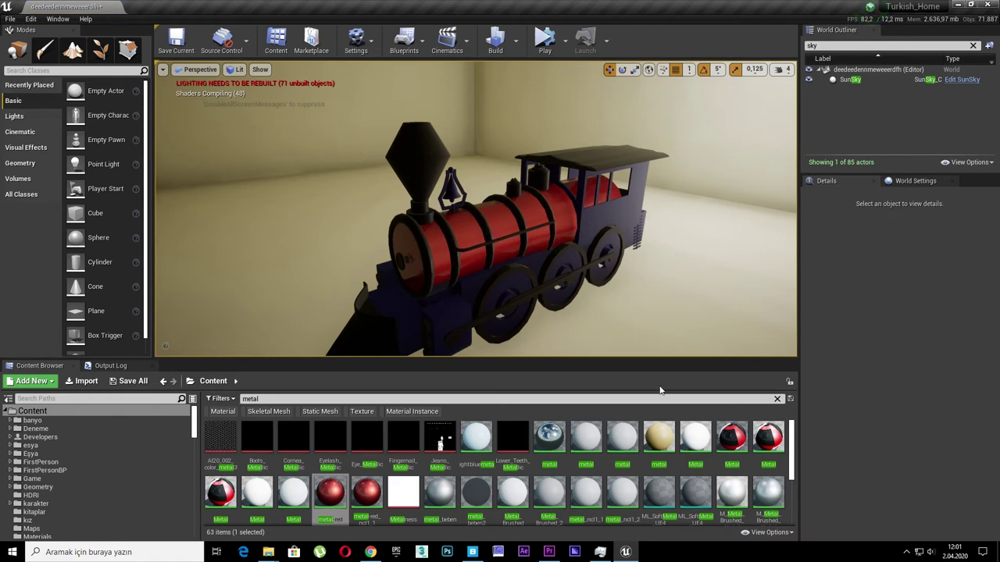
left_click_drag(549, 439, 610, 232)
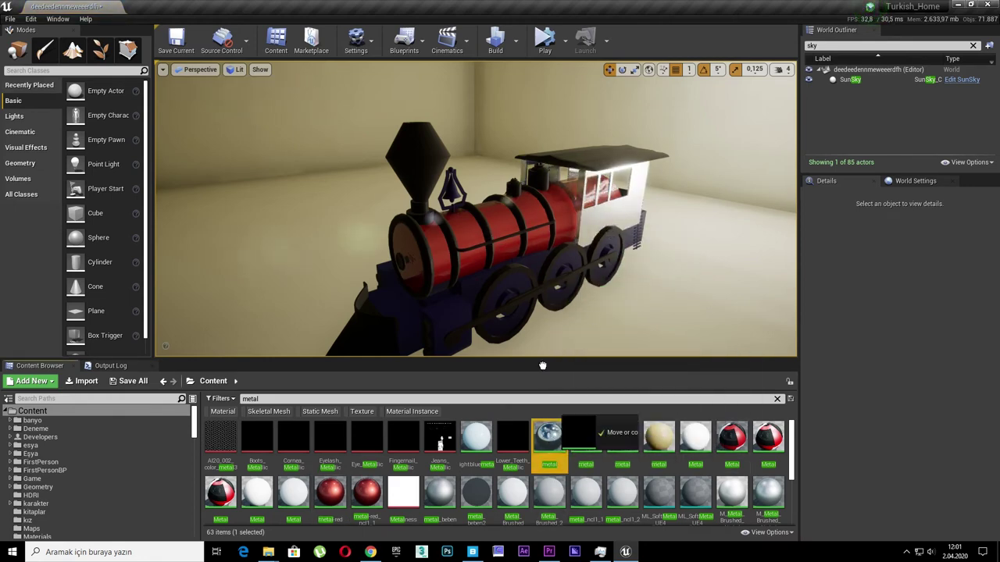
left_click_drag(588, 444, 547, 266)
left_click(330, 494)
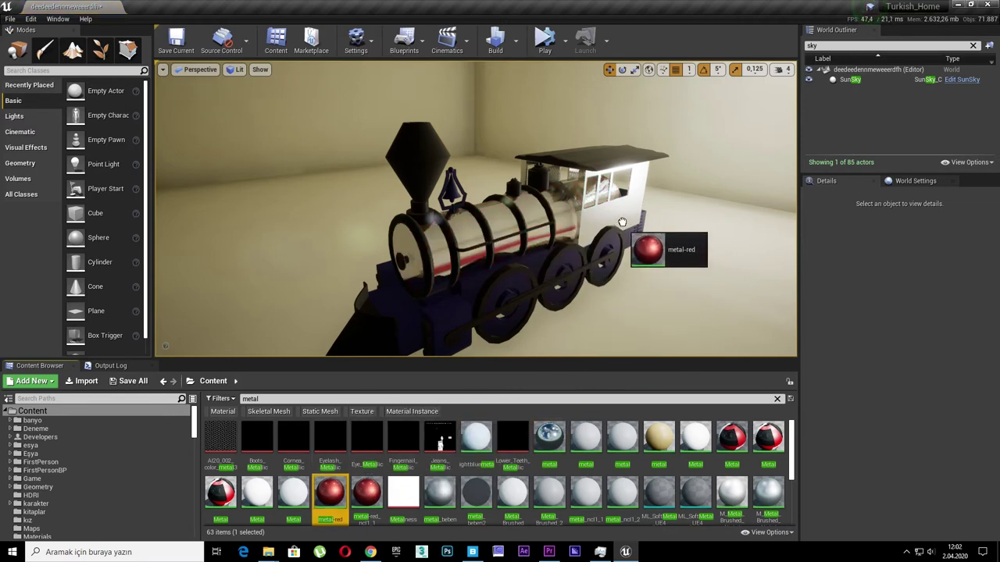
left_click_drag(426, 428, 659, 231)
- Apply M_Metal_Brushed_Nickel to the front wheel, rear wheel and other train parts
scroll(586, 450, "down", 1)
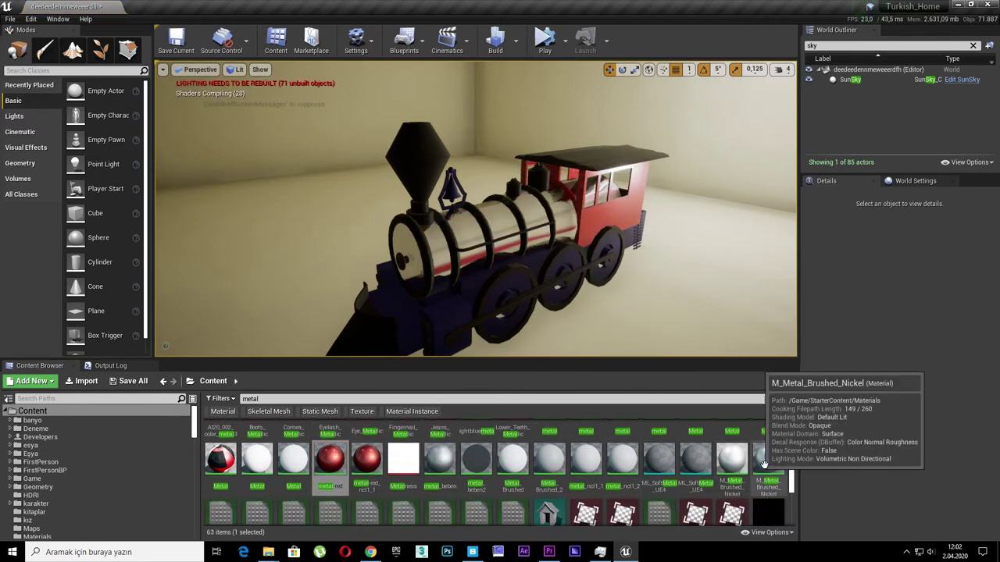
left_click_drag(768, 460, 443, 308)
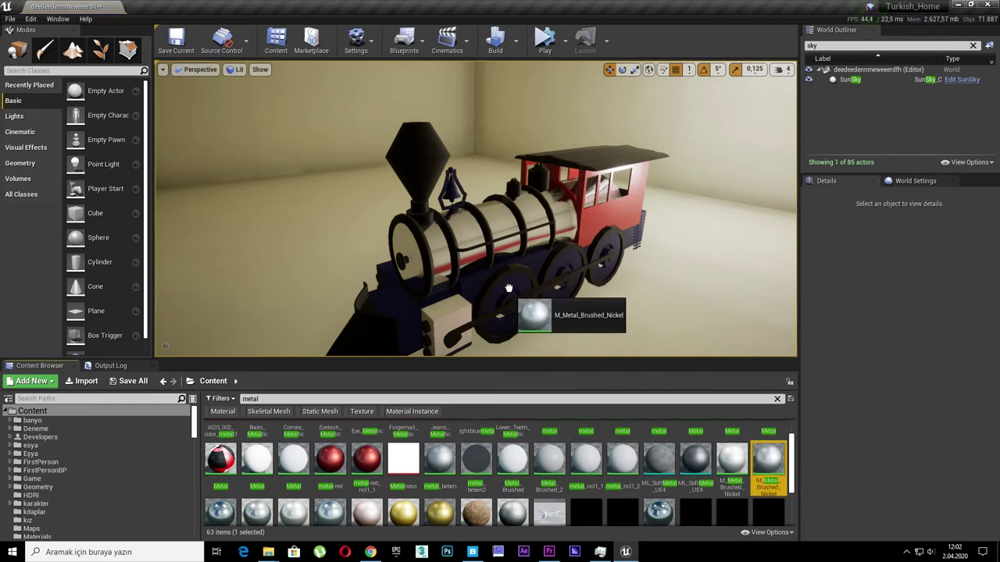
left_click_drag(768, 460, 520, 305)
left_click_drag(768, 460, 564, 260)
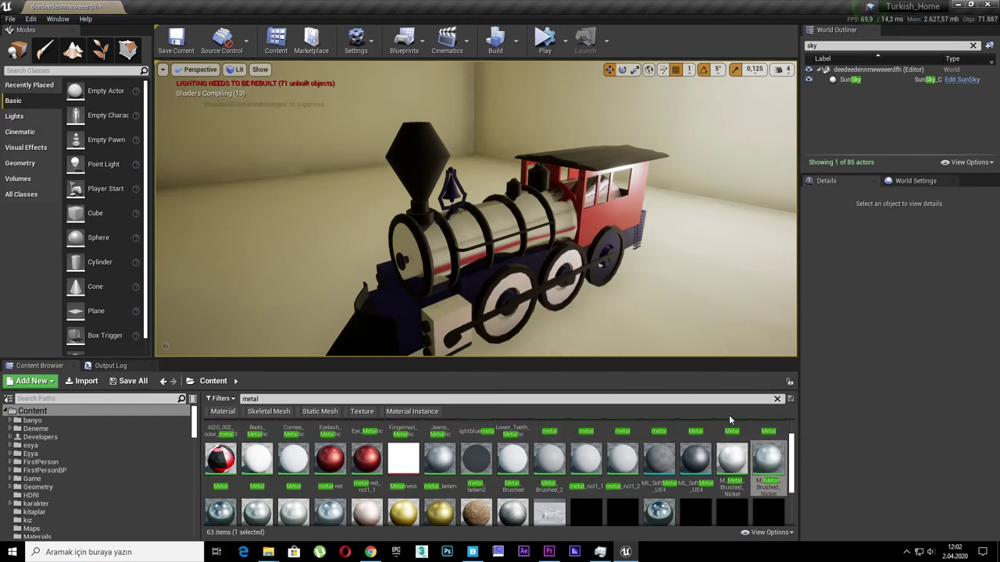
left_click_drag(767, 460, 614, 244)
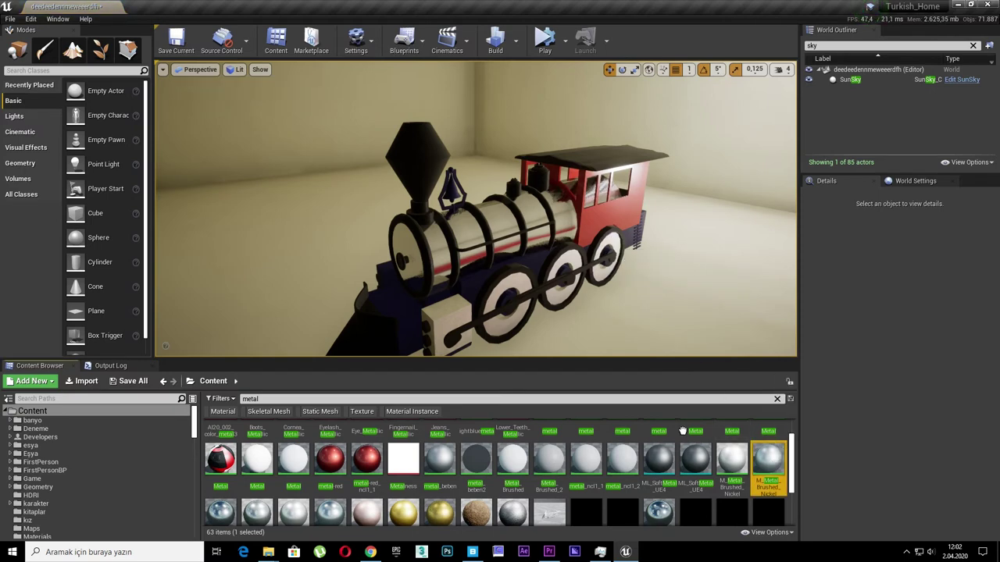
left_click_drag(767, 459, 389, 311)
- Give the cowcatcher, chimney, boiler and boiler front a brushed-nickel finish
left_click_drag(728, 335, 728, 335)
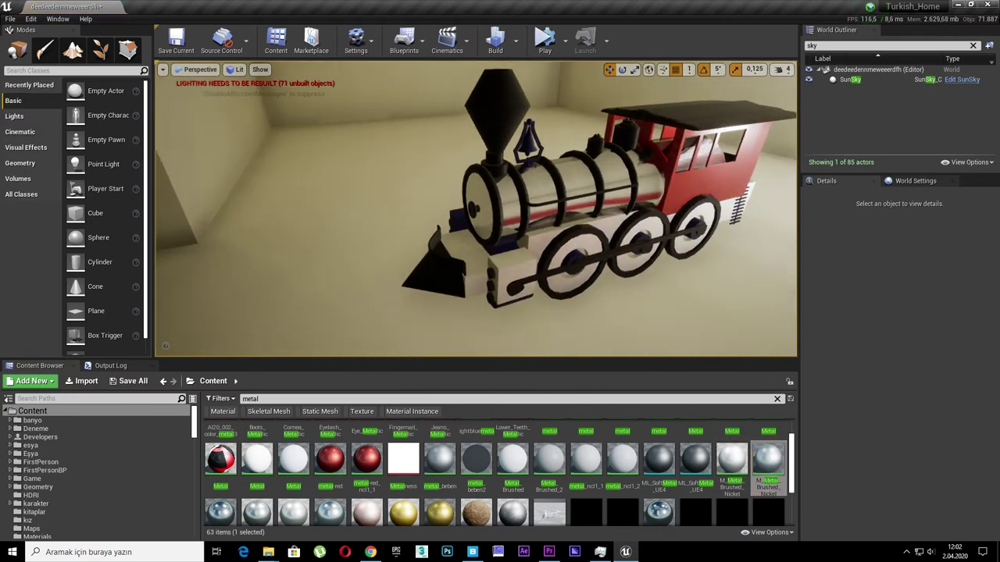
left_click_drag(756, 462, 427, 270)
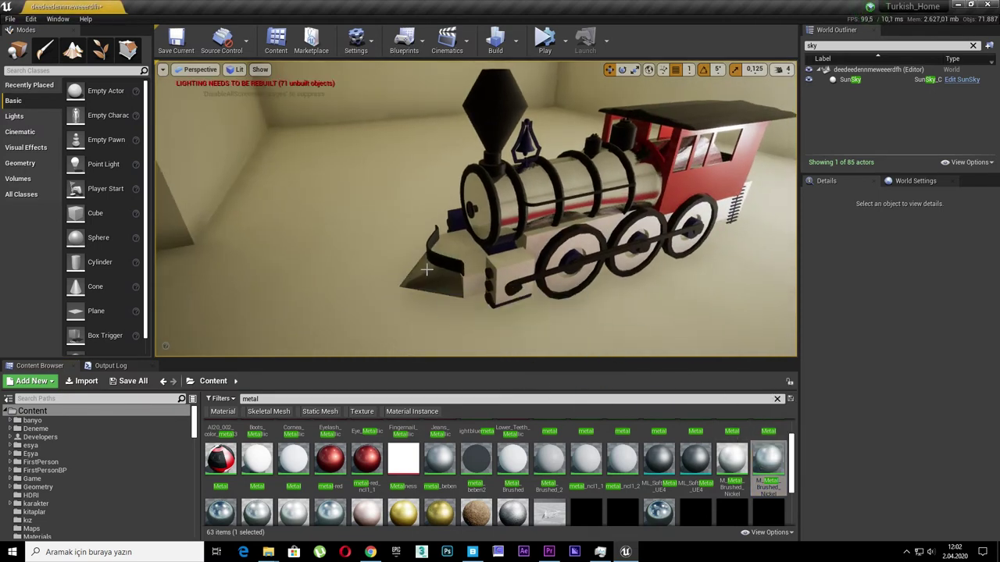
left_click_drag(752, 428, 500, 121)
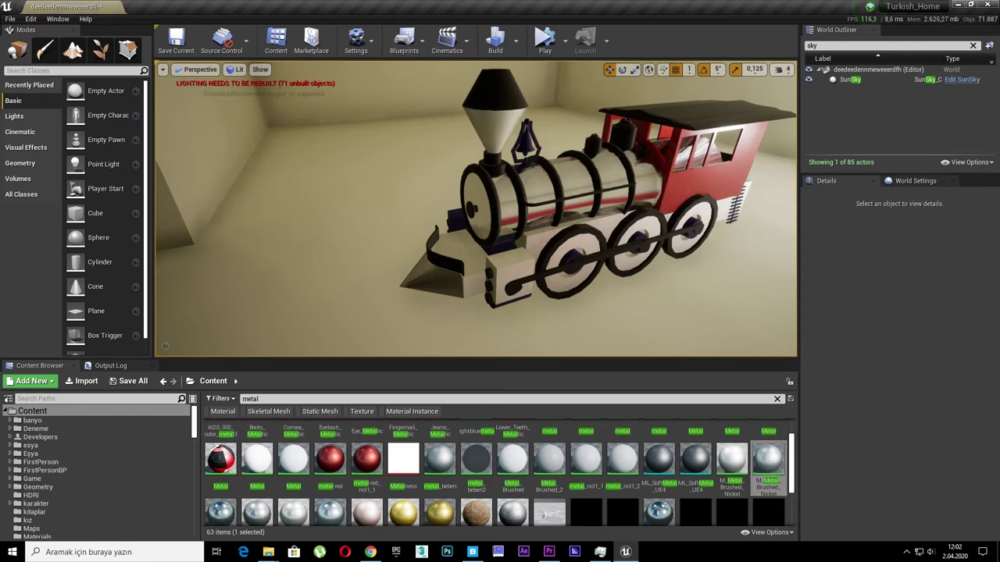
left_click_drag(770, 450, 507, 192)
left_click_drag(772, 459, 494, 206)
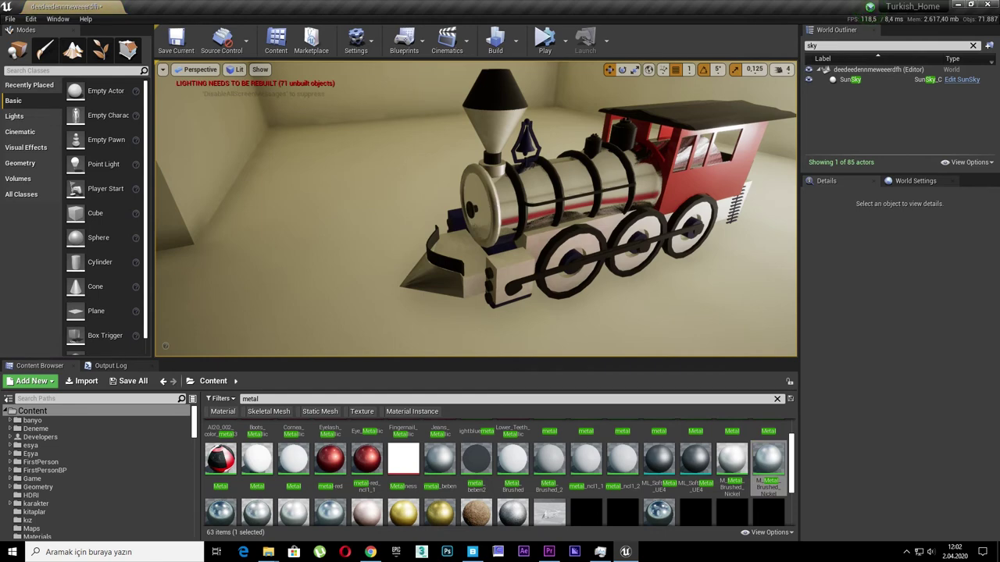
left_click(554, 212)
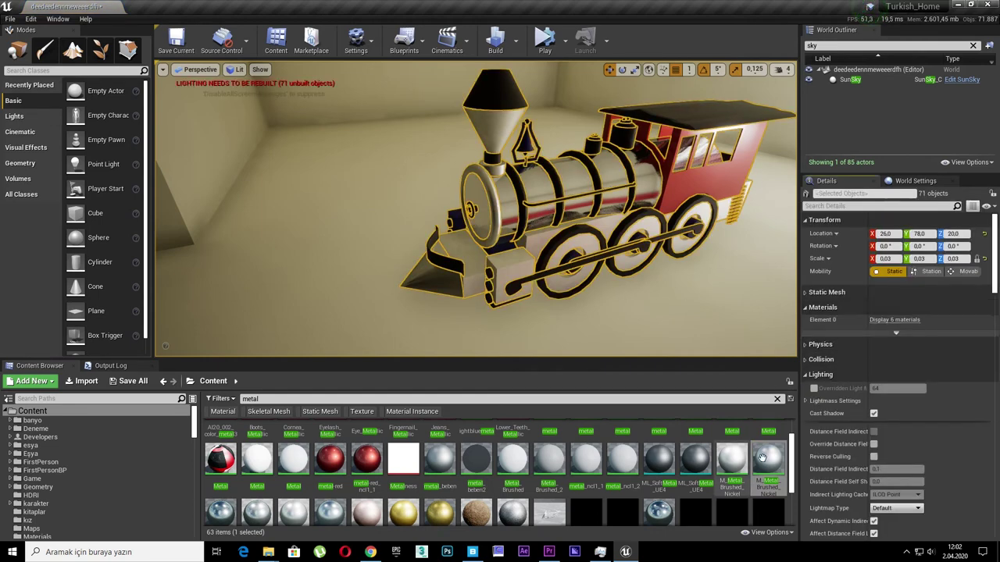
- Show all six locomotive material slots and set three default slots, including the cab roof, to M_Metal_Brushed_Nickel
left_click(896, 321)
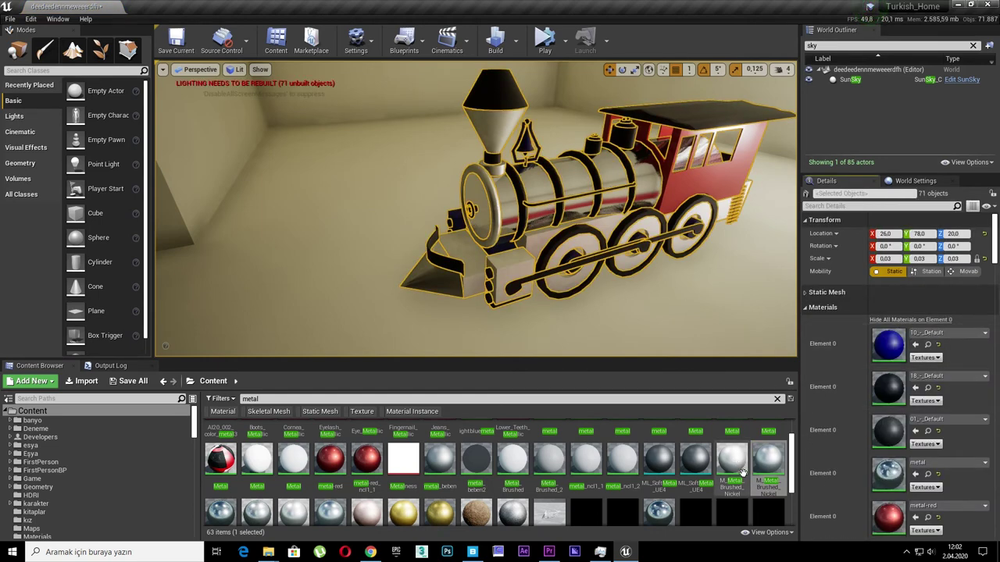
left_click_drag(770, 463, 883, 344)
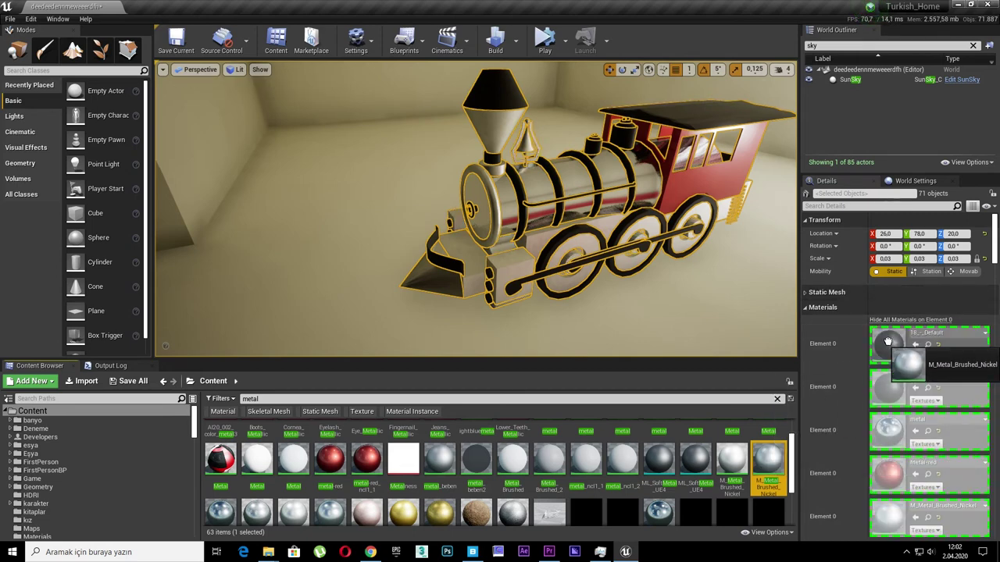
left_click_drag(763, 454, 888, 343)
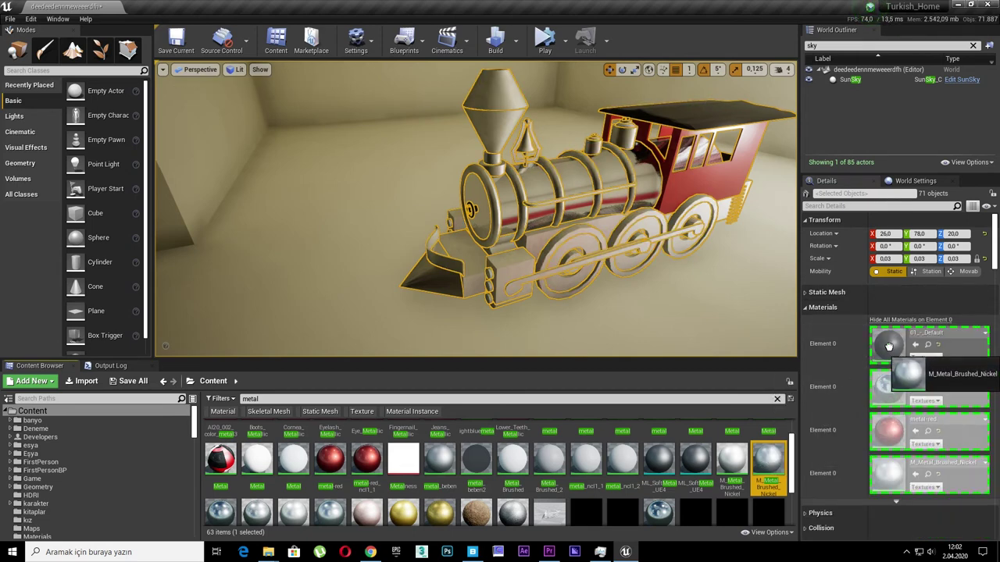
left_click_drag(779, 441, 890, 352)
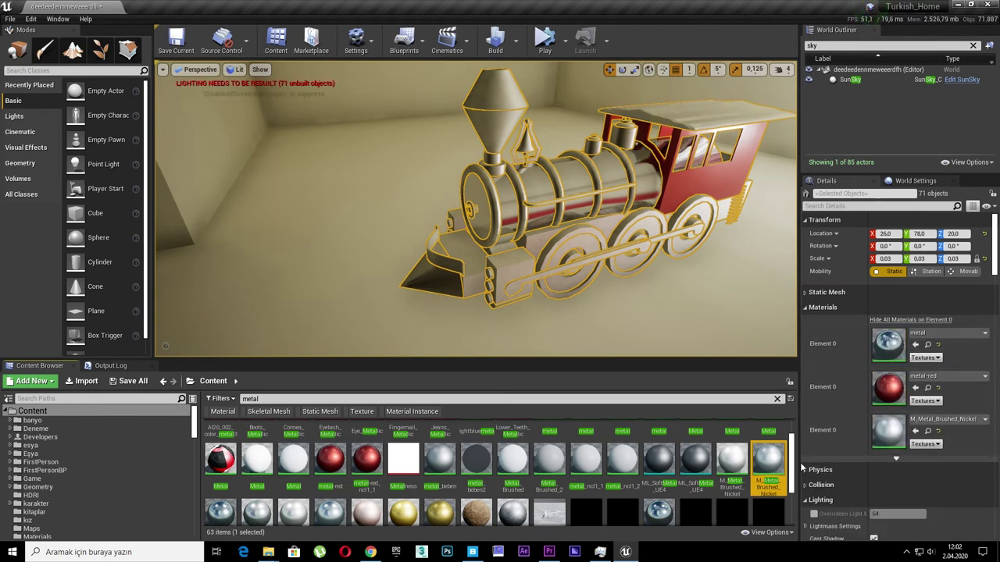
- Paint the boiler and the front, second and rear wheel centres with the metal-red material
left_click(672, 352)
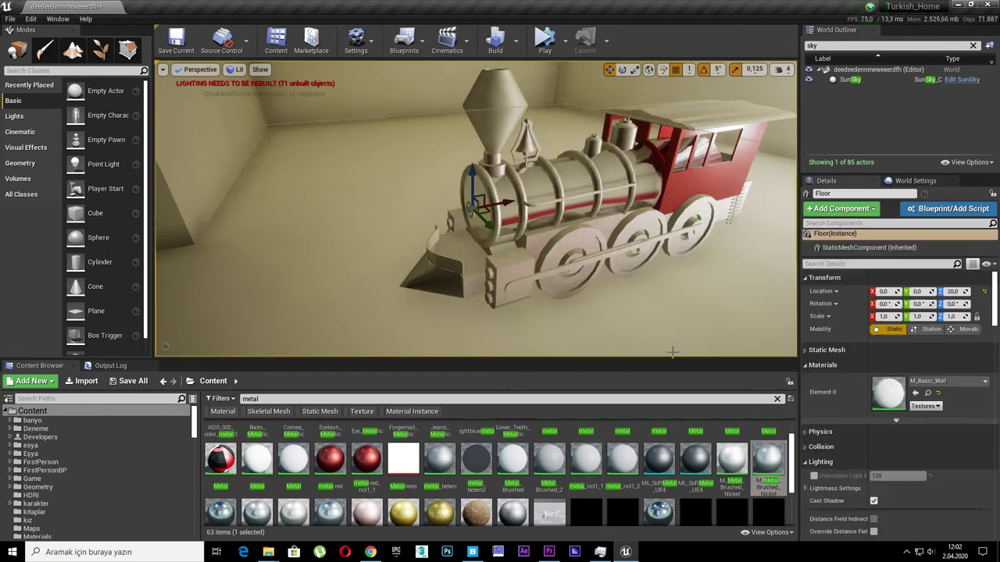
mouse_move(330, 461)
left_mouse_down()
mouse_move(540, 203)
mouse_move(535, 184)
left_mouse_up()
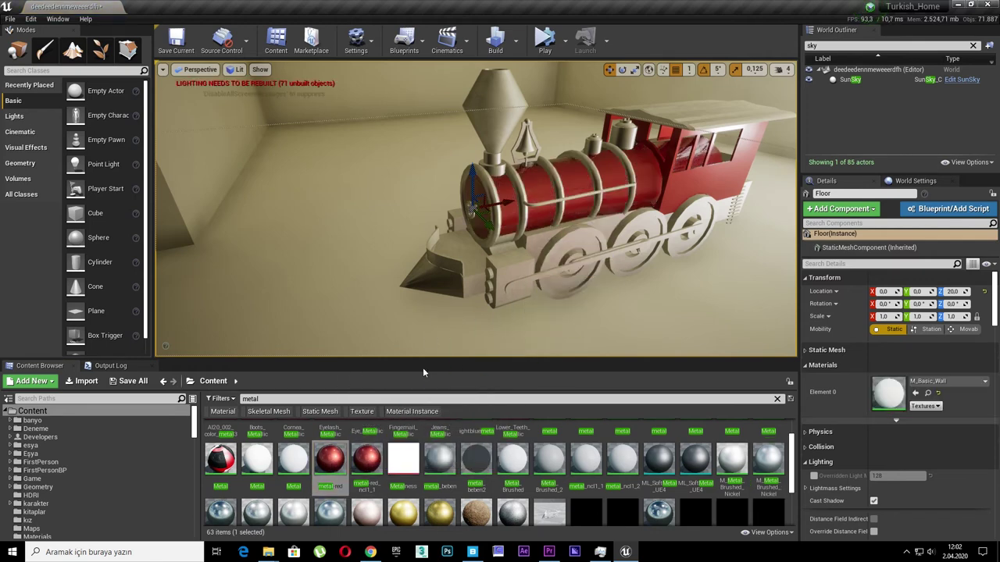
left_click_drag(333, 464, 574, 270)
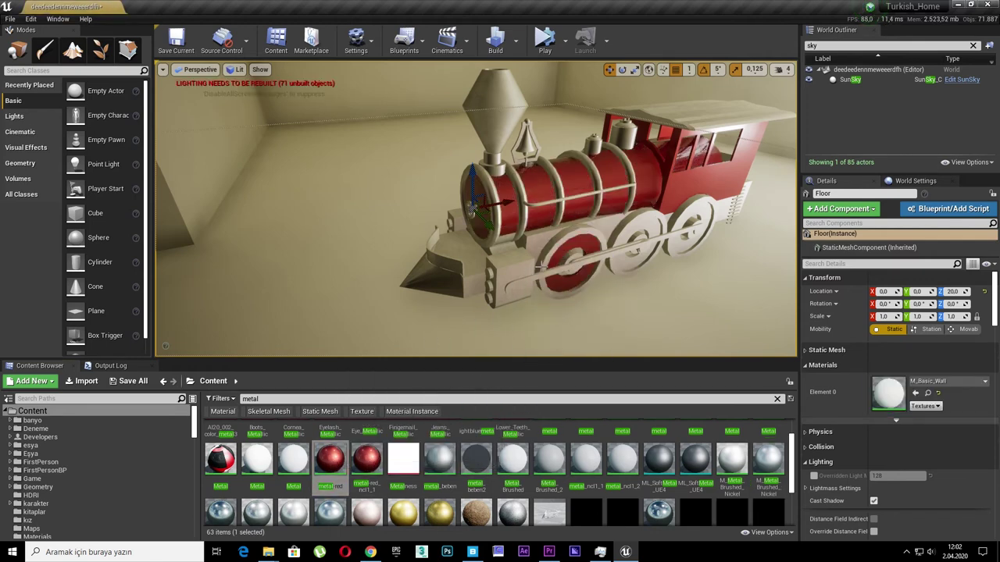
left_click_drag(334, 461, 628, 236)
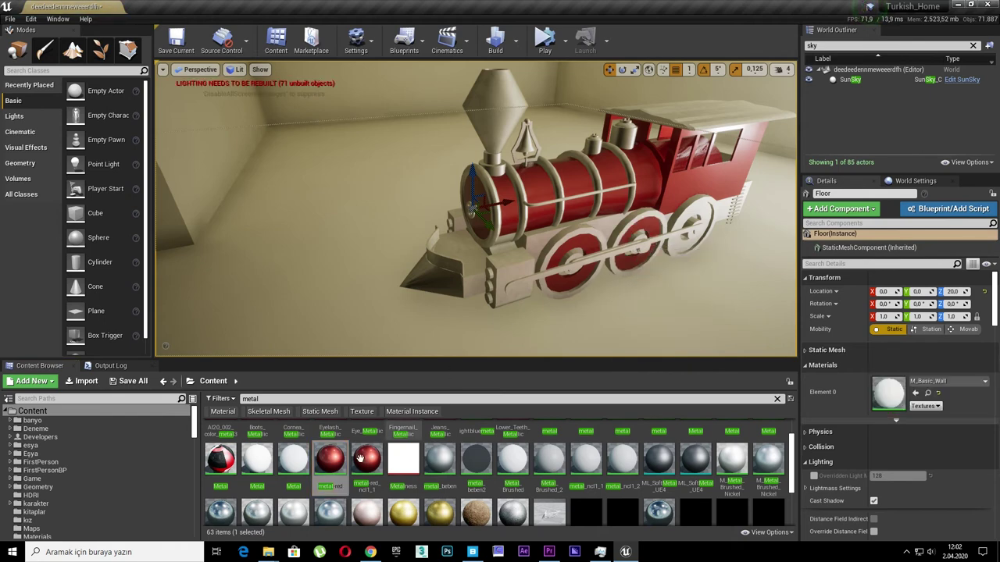
left_click_drag(360, 459, 697, 209)
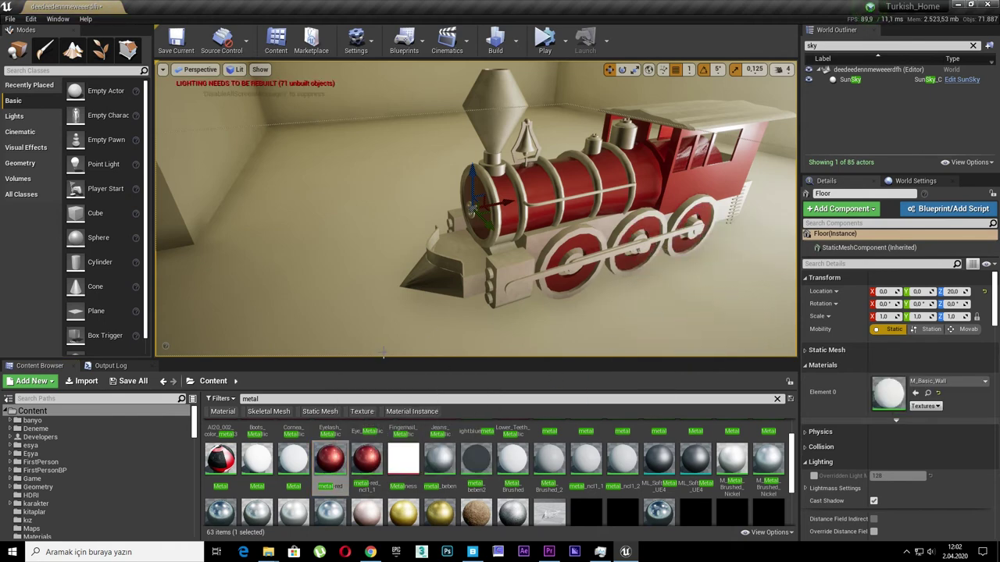
- Cancel an extra metal-red drop and orbit around the locomotive to review the result
left_click_drag(329, 461, 577, 168)
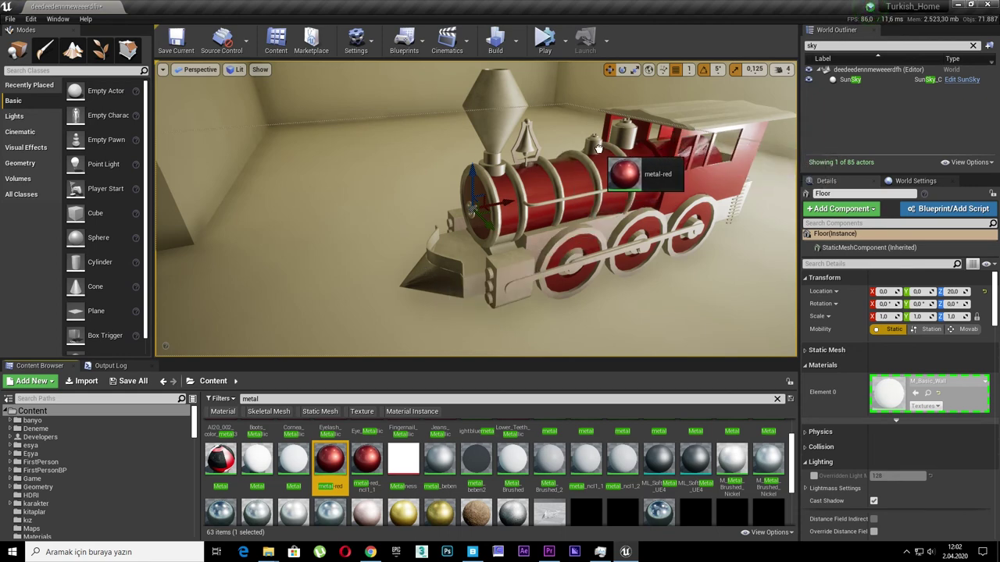
mouse_move(577, 168)
left_mouse_down()
mouse_move(536, 170)
mouse_move(351, 461)
left_mouse_up()
key("Escape")
right_click_drag(469, 234, 547, 227)
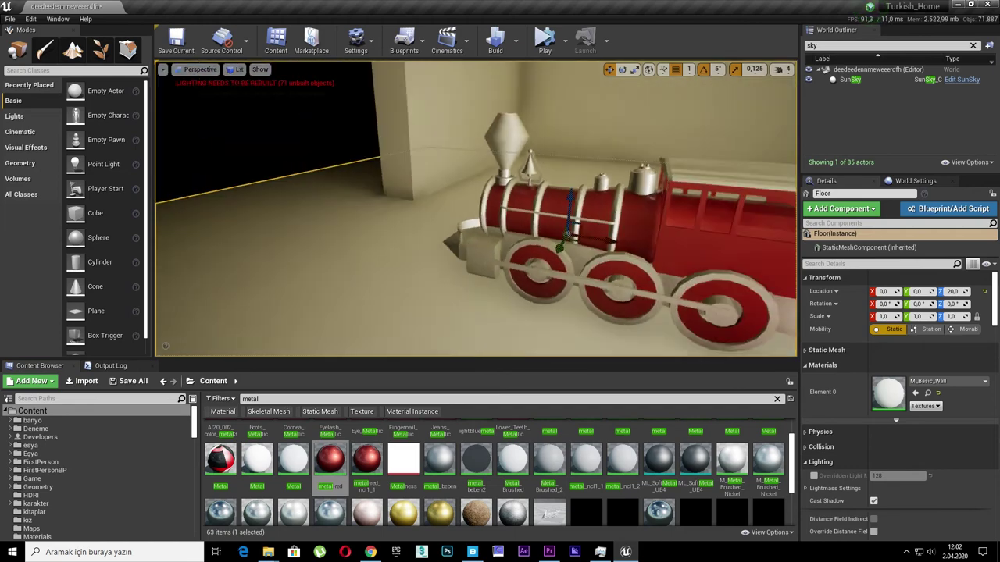
right_click_drag(475, 208, 391, 209)
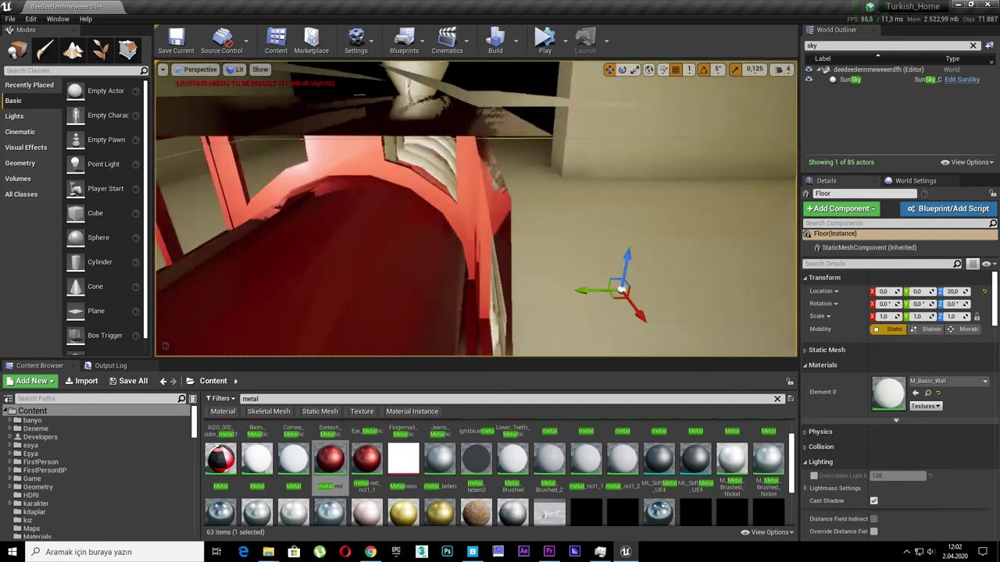
right_click_drag(476, 208, 438, 209)
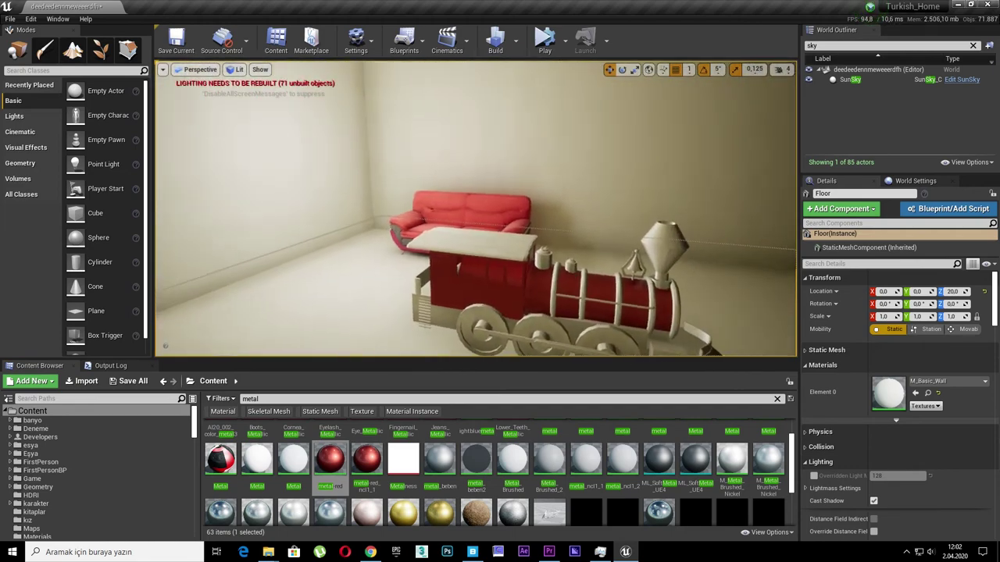
left_click(576, 300)
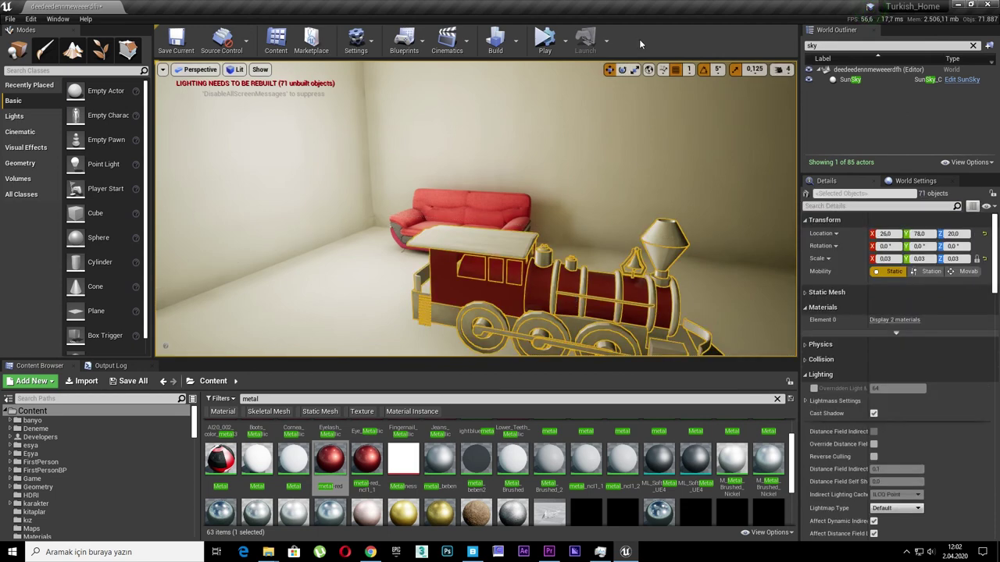
- Run Build Lighting Only and close the Message Log once the build finishes
left_click(518, 46)
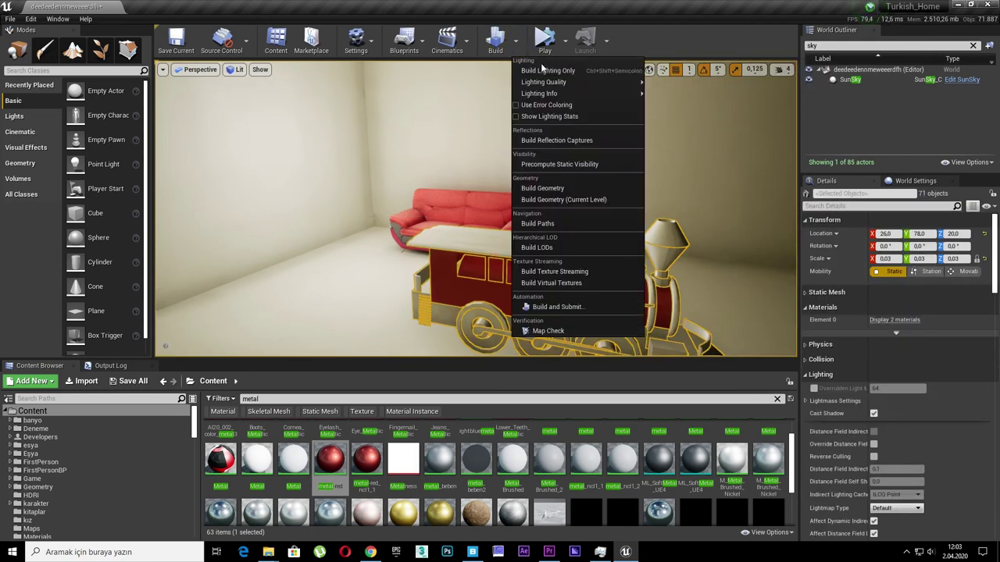
left_click(544, 72)
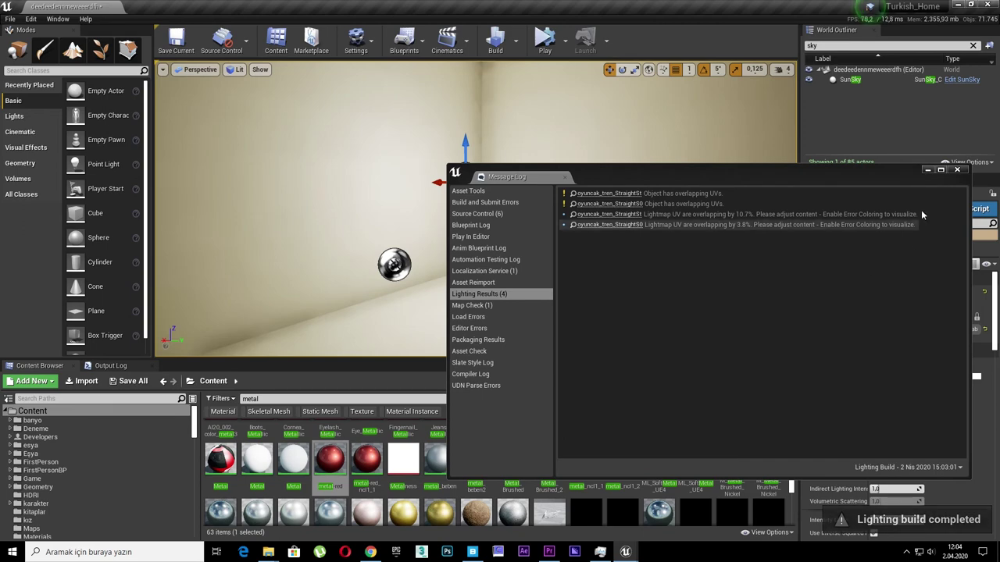
left_click(957, 171)
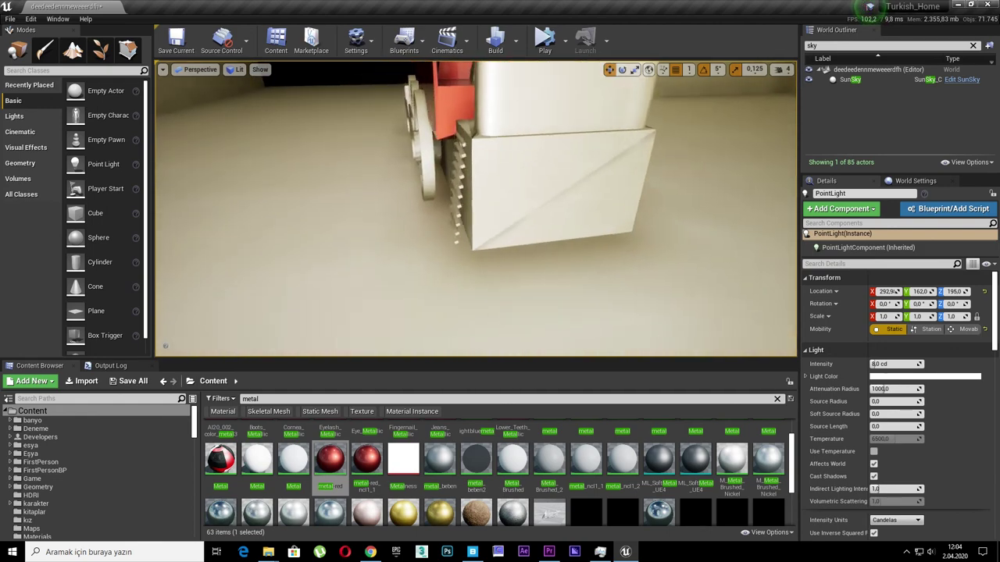
- Switch the PointLight's Mobility to Stationary and run Build Lighting Only again
key("F11")
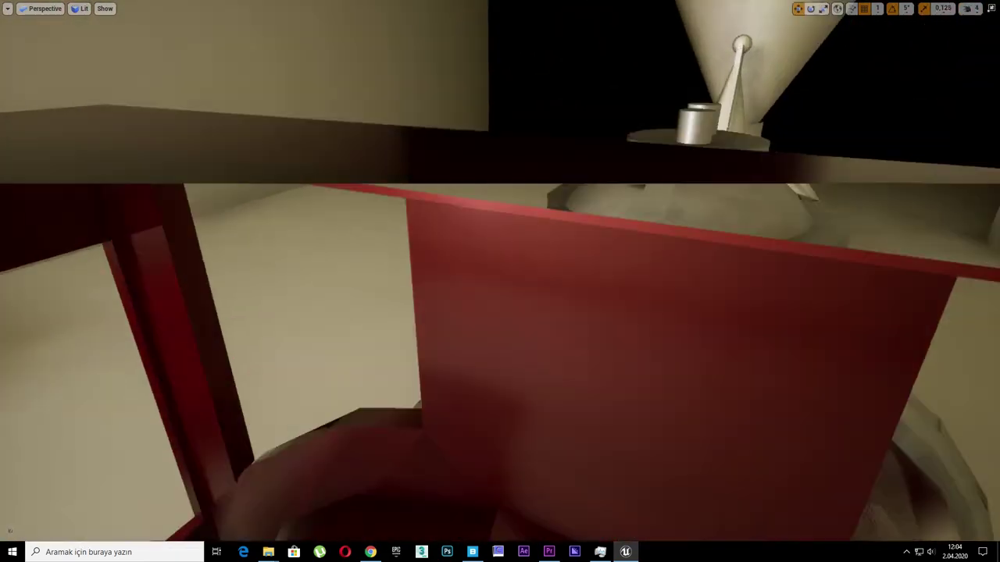
key("F11")
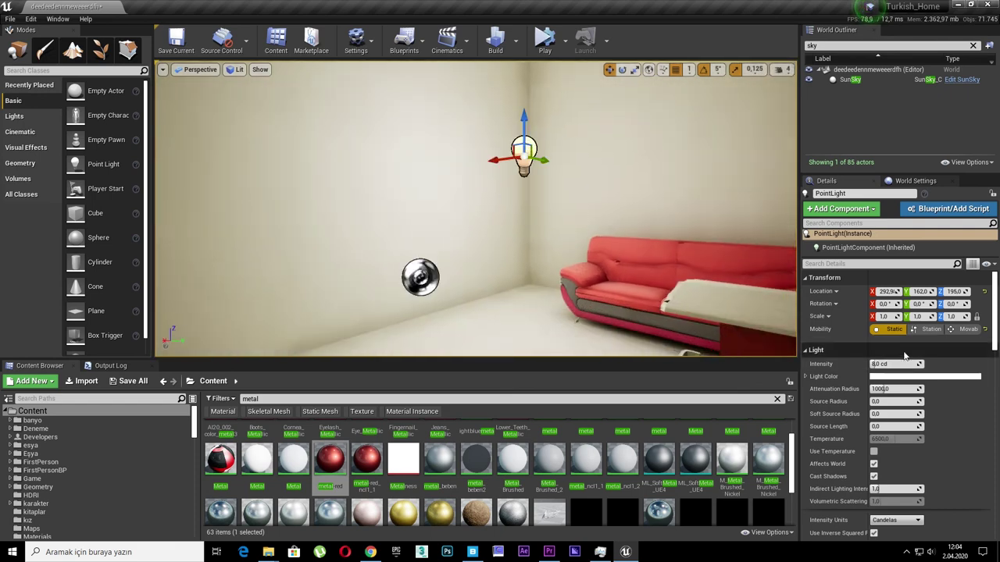
left_click(928, 329)
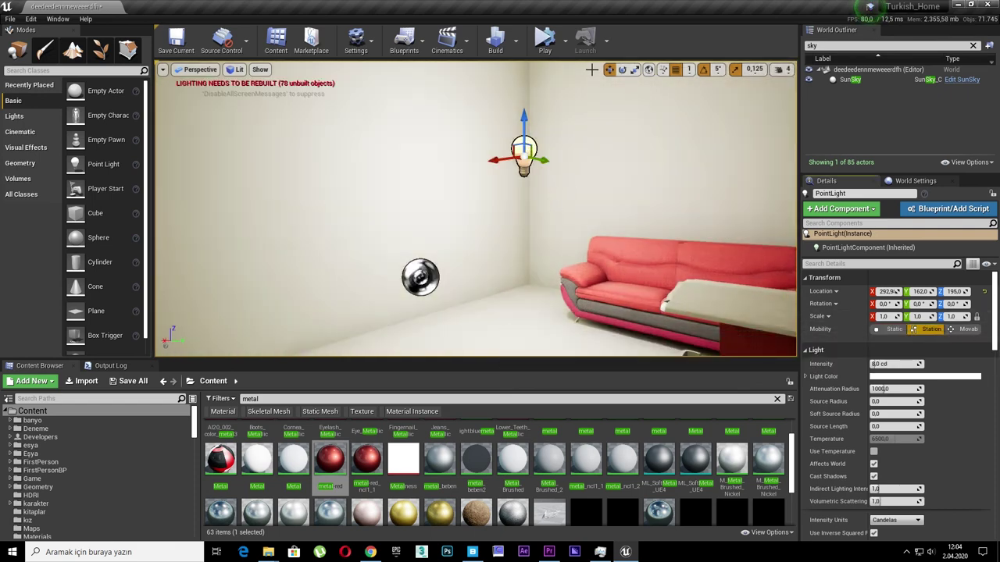
left_click(515, 41)
left_click(527, 72)
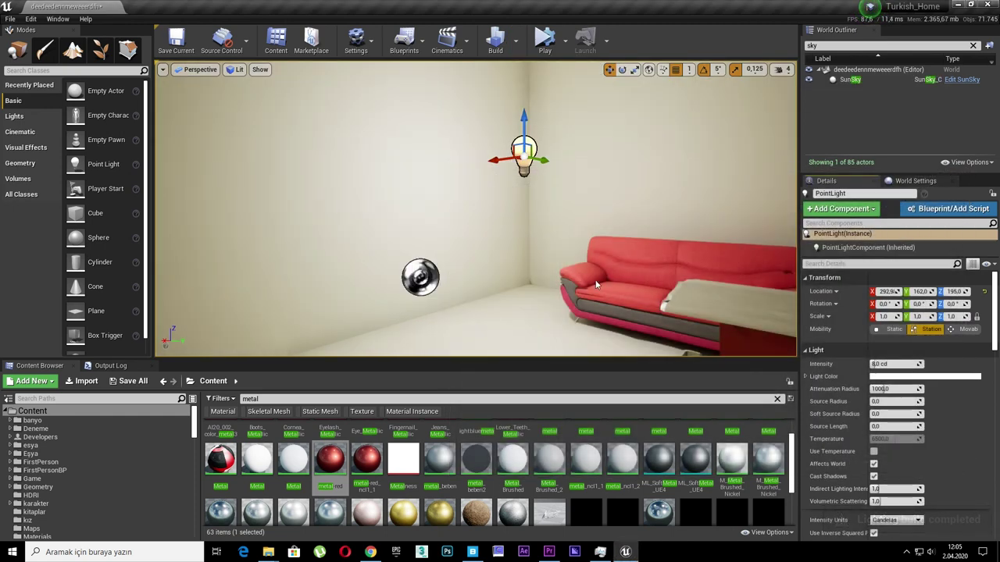
- Orbit the full-screen viewport around the red-and-nickel train and the red sofa
right_click_drag(570, 155, 687, 156)
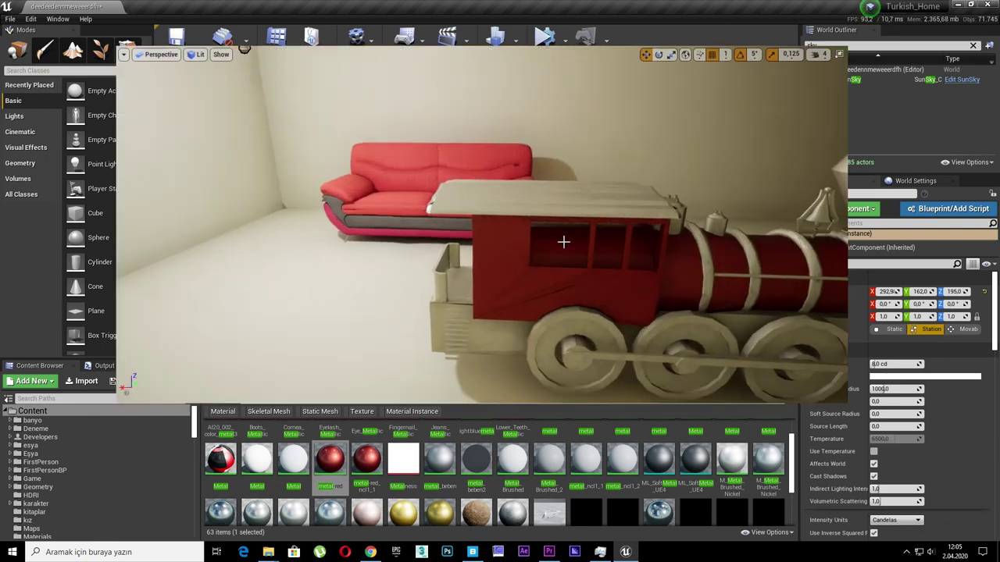
key("F11")
right_click_drag(520, 245, 40, 245)
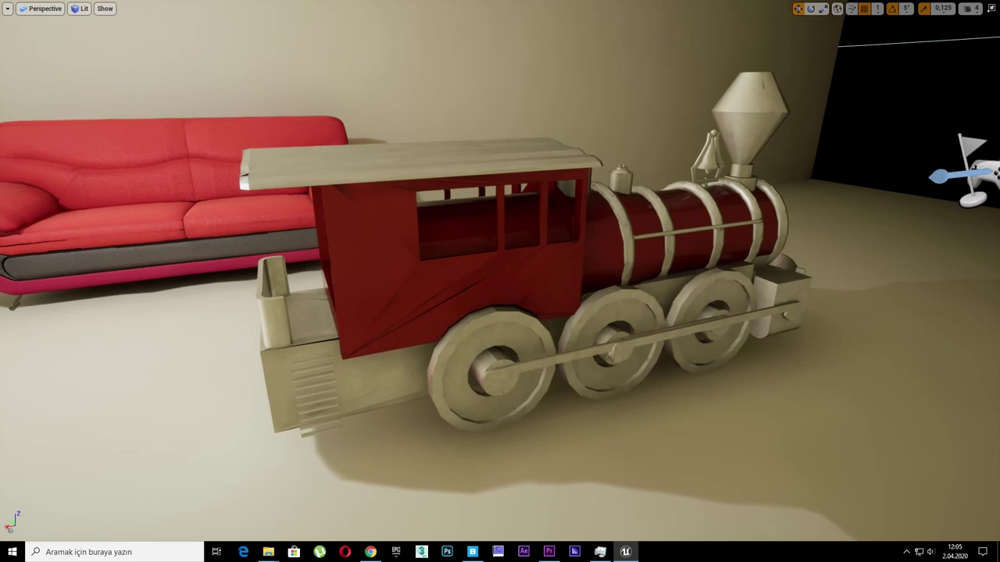
right_click_drag(500, 281, 344, 282)
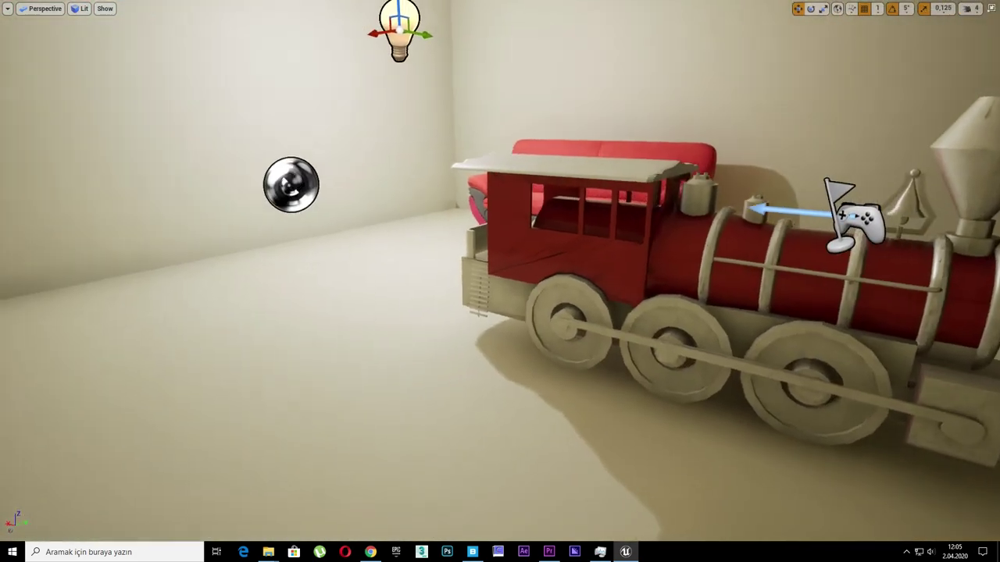
right_click_drag(515, 249, 672, 249)
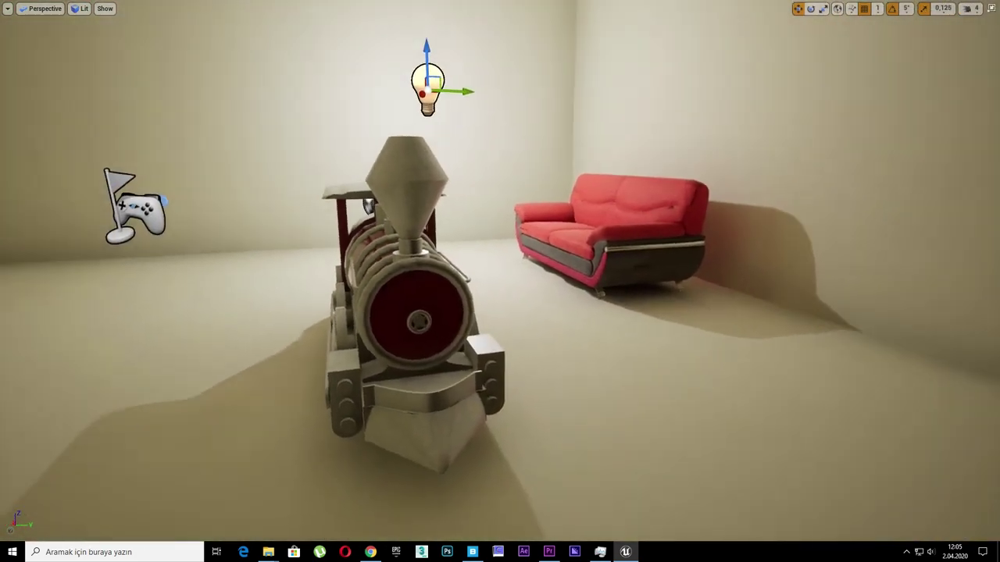